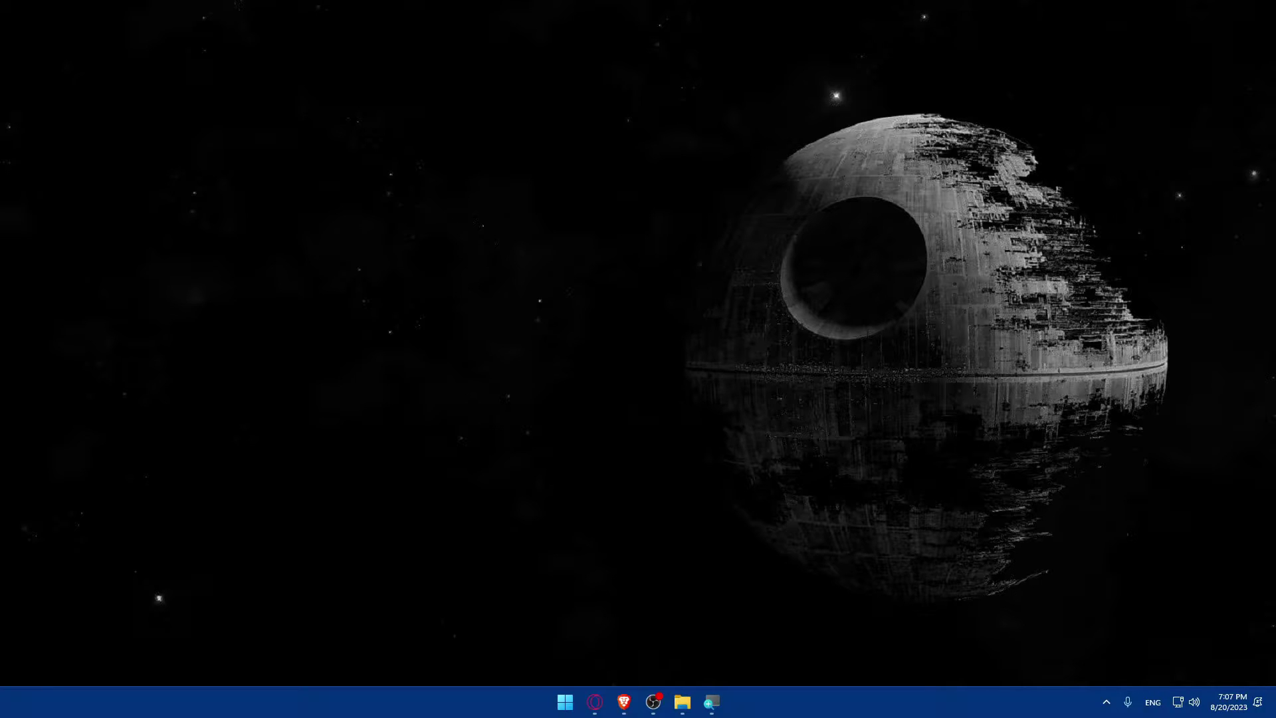
# - Launch Brave and load bigcartel.com, correcting typos in the address
pyautogui.click(623, 704)
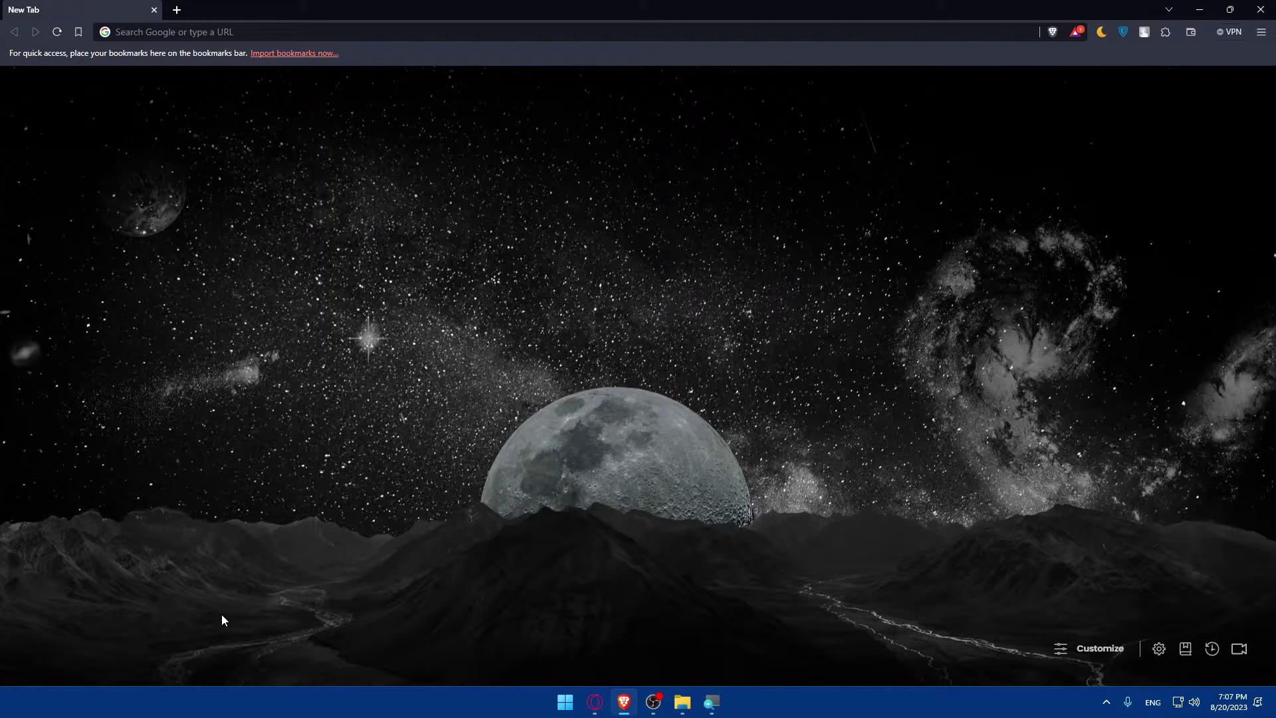
pyautogui.click(216, 34)
pyautogui.write('bub')
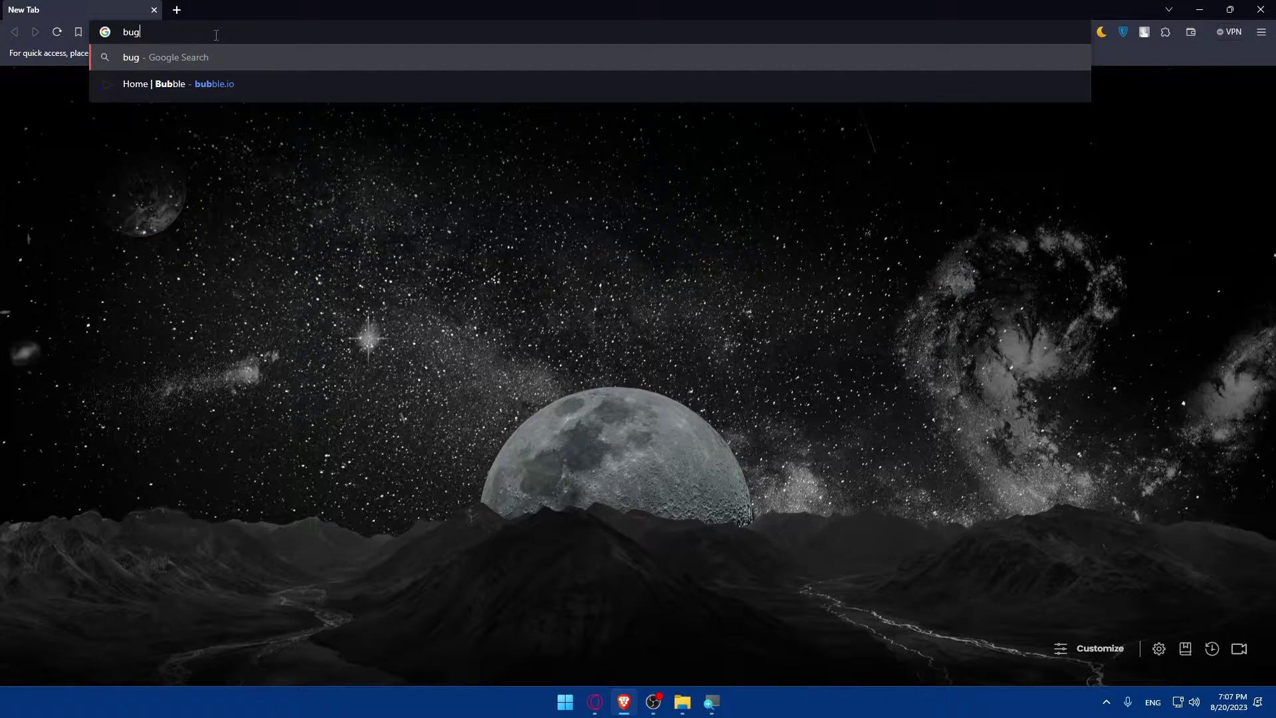
pyautogui.press('BackSpace')
pyautogui.press('BackSpace')
pyautogui.write('ica')
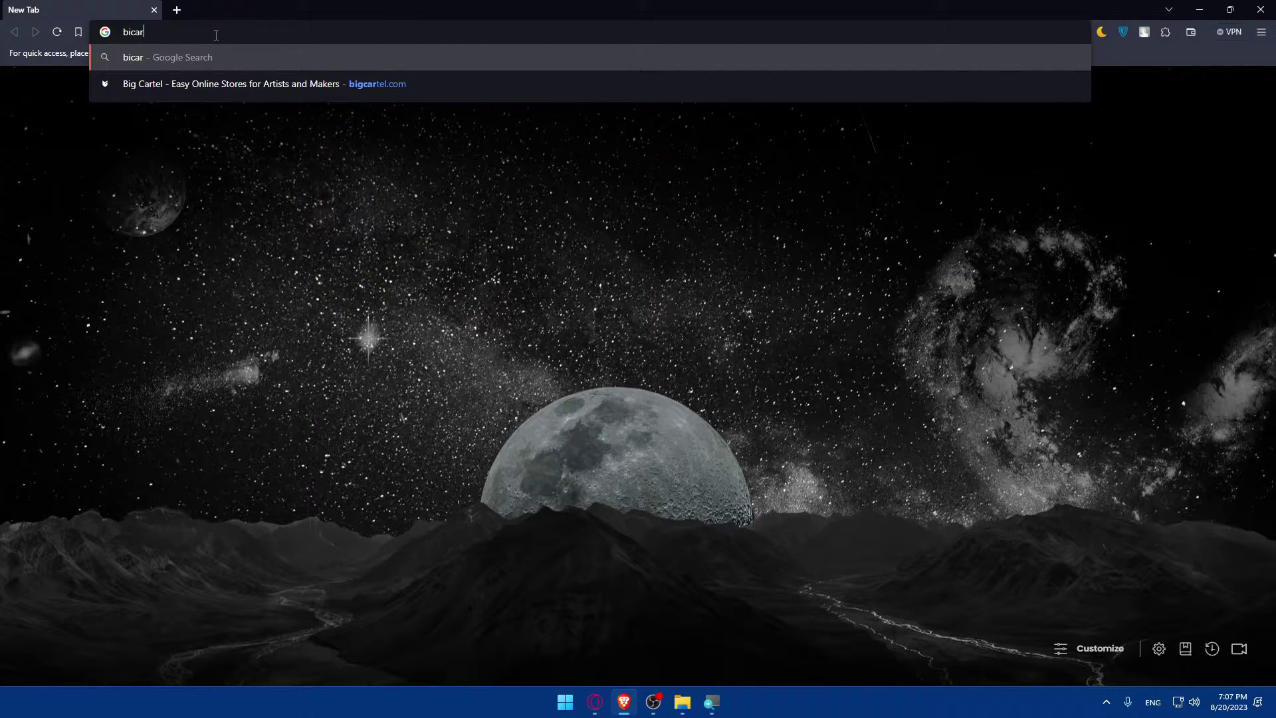
pyautogui.write('r')
pyautogui.press('BackSpace')
pyautogui.press('BackSpace')
pyautogui.press('BackSpace')
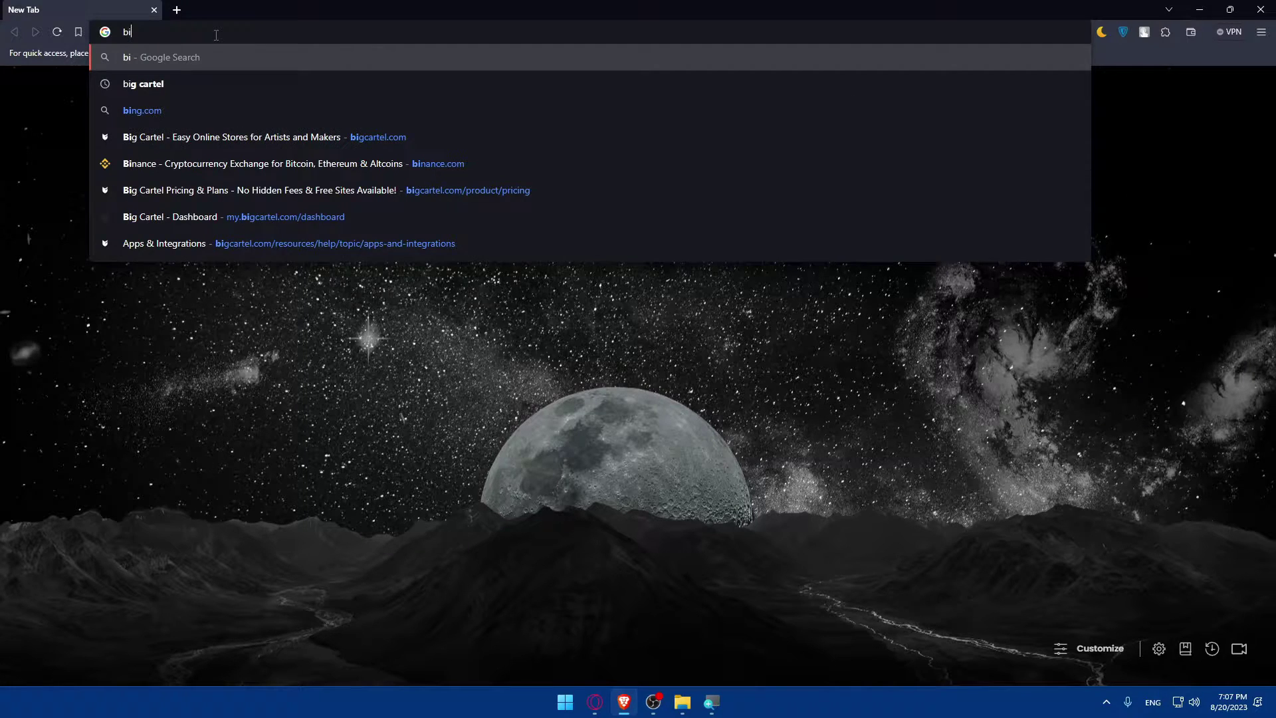
pyautogui.write('gcar')
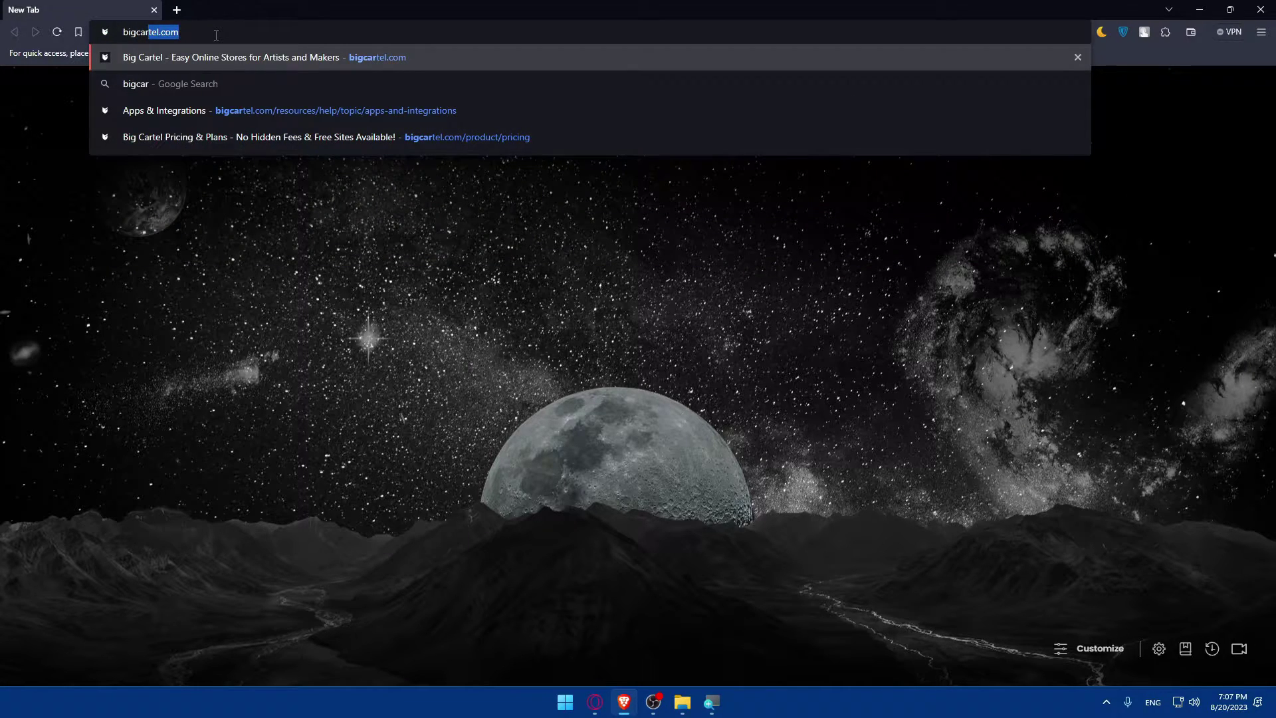
pyautogui.press('BackSpace')
pyautogui.write('te')
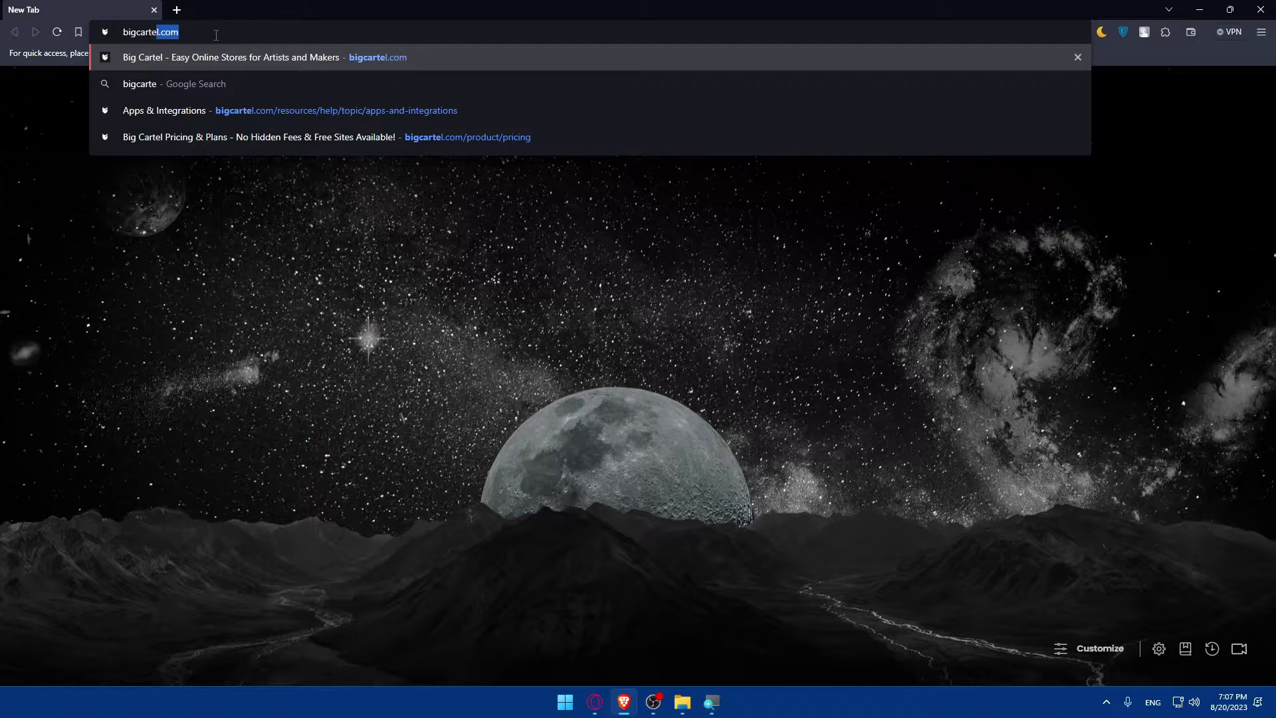
pyautogui.write('l.com')
pyautogui.press('Return')
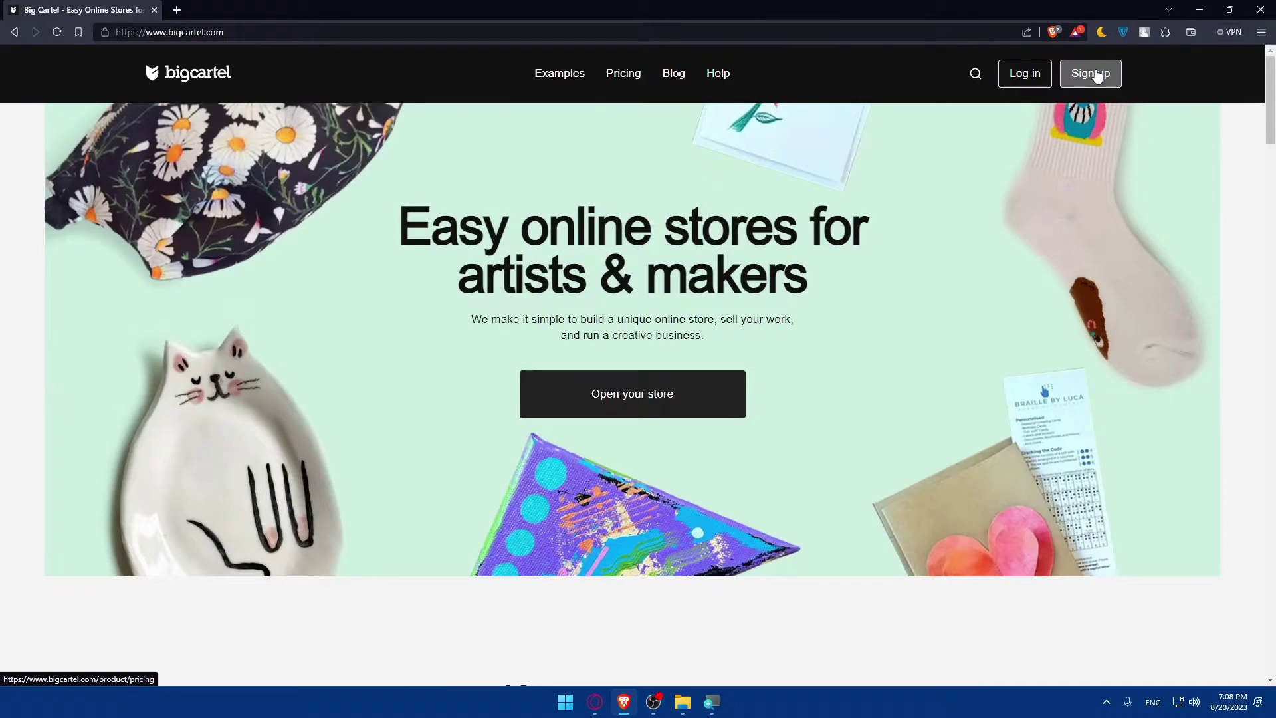
pyautogui.scroll(-5, 787, 202)
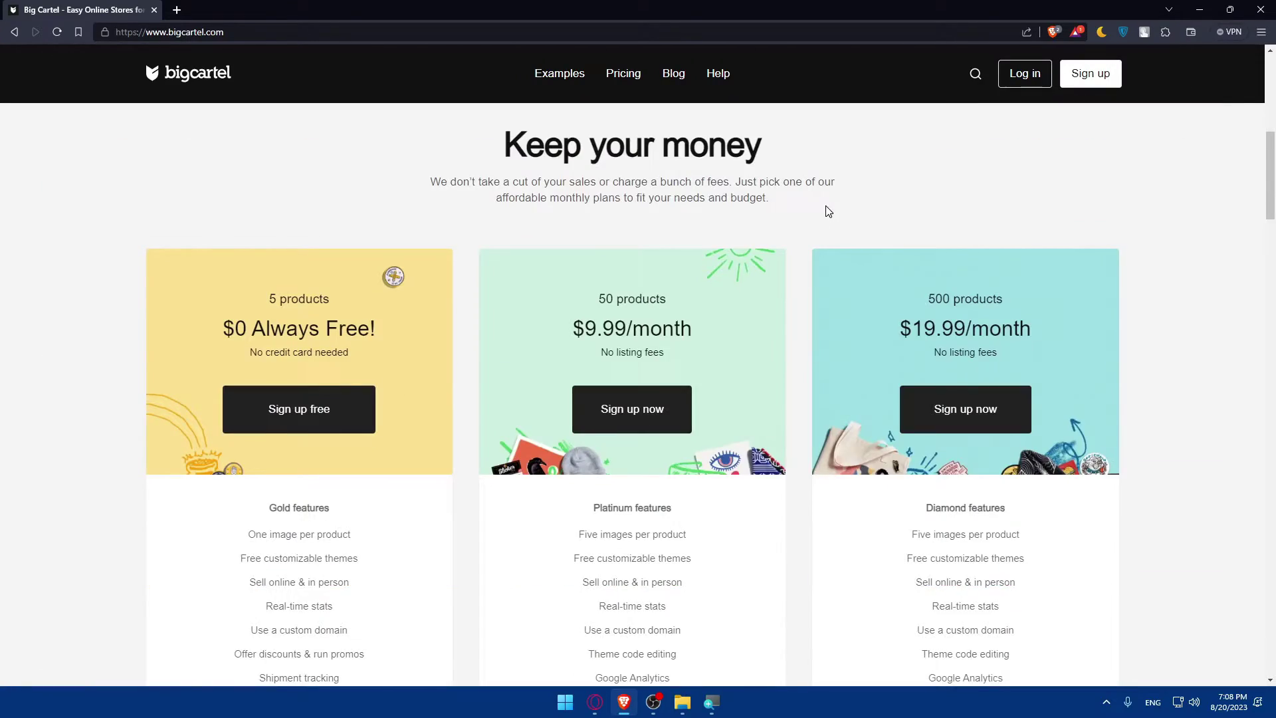
pyautogui.scroll(-5, 826, 209)
pyautogui.scroll(-10, 826, 203)
pyautogui.scroll(10, 826, 203)
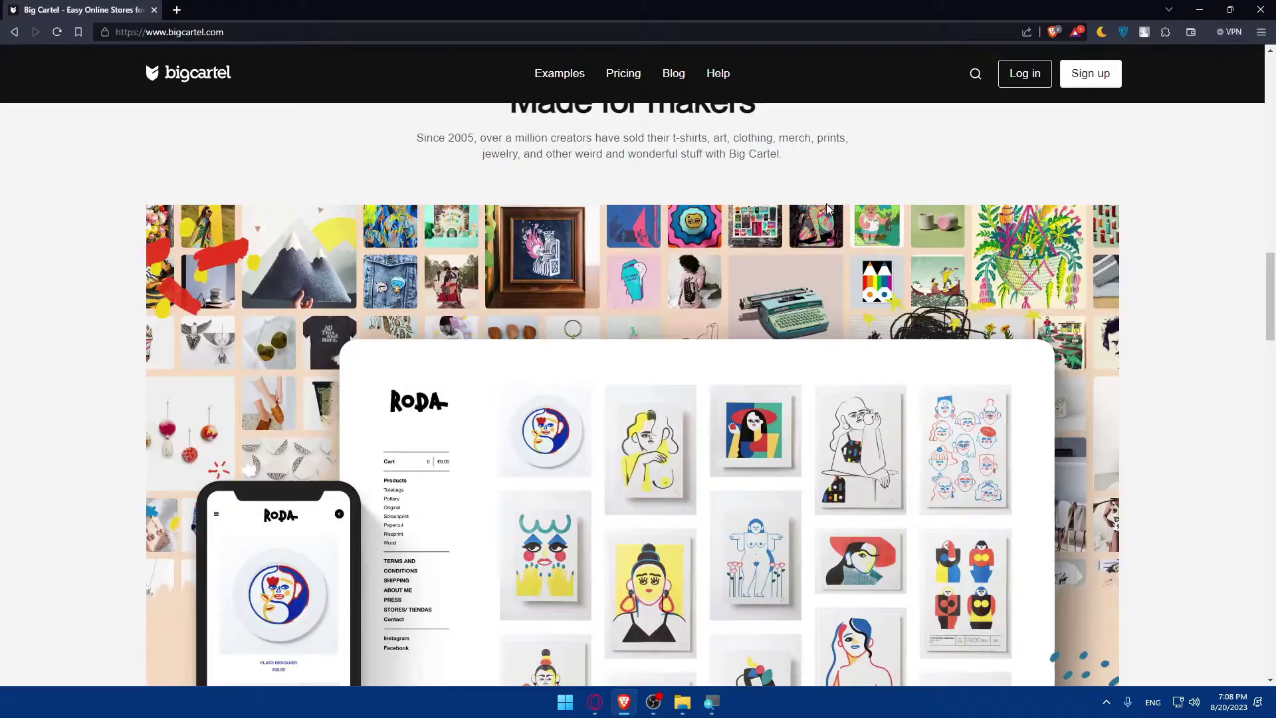
pyautogui.scroll(5, 827, 209)
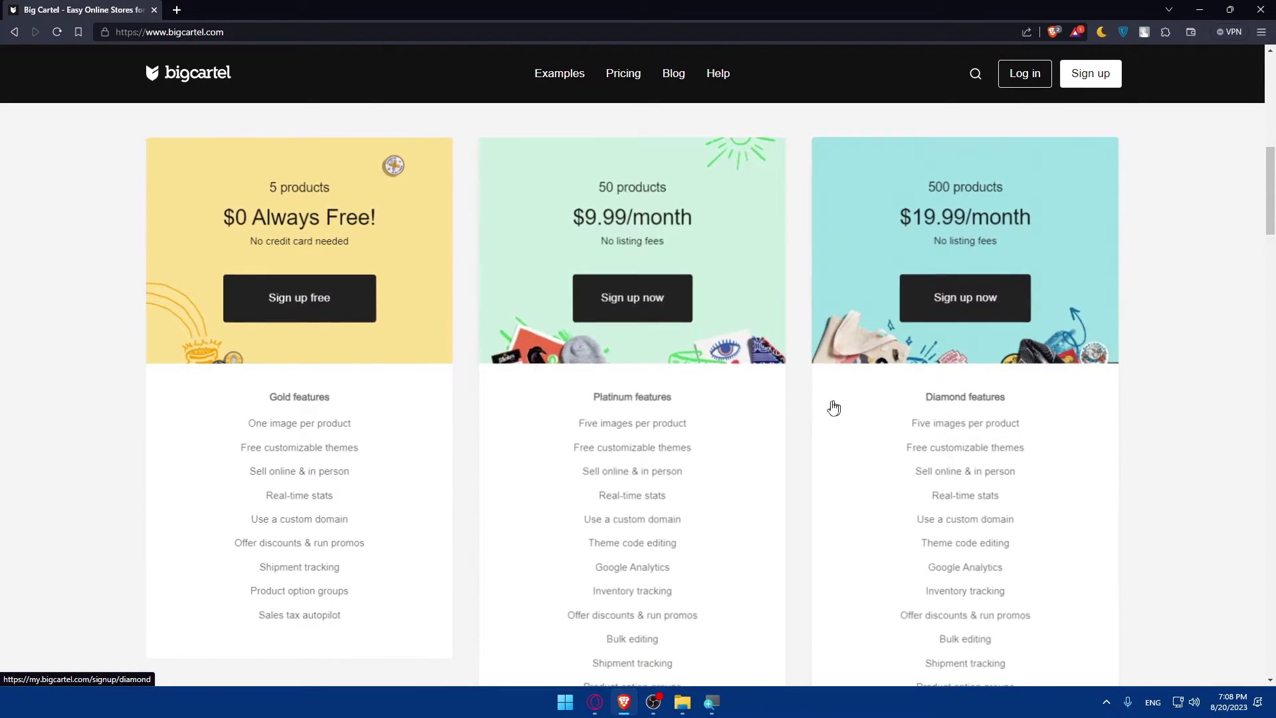
pyautogui.scroll(-1, 658, 389)
pyautogui.scroll(6, 882, 285)
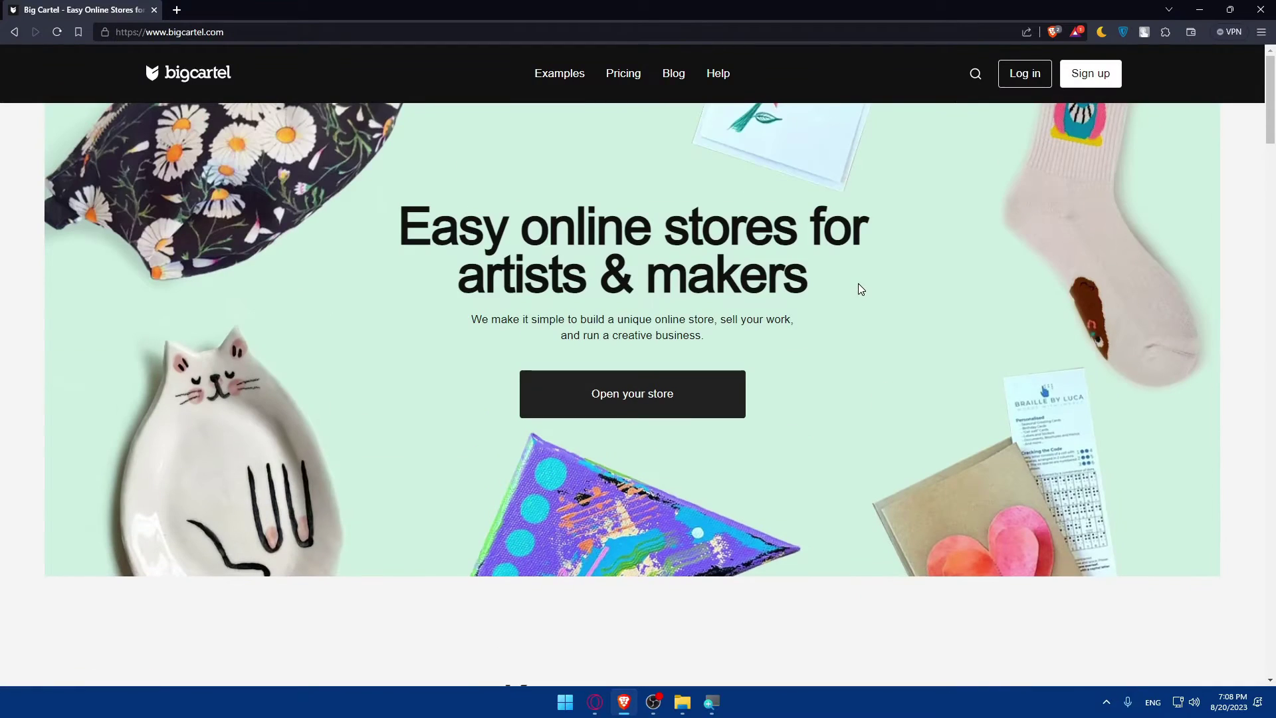
# - Log in to the testk store dashboard and look over the Getting started checklist
pyautogui.click(1022, 79)
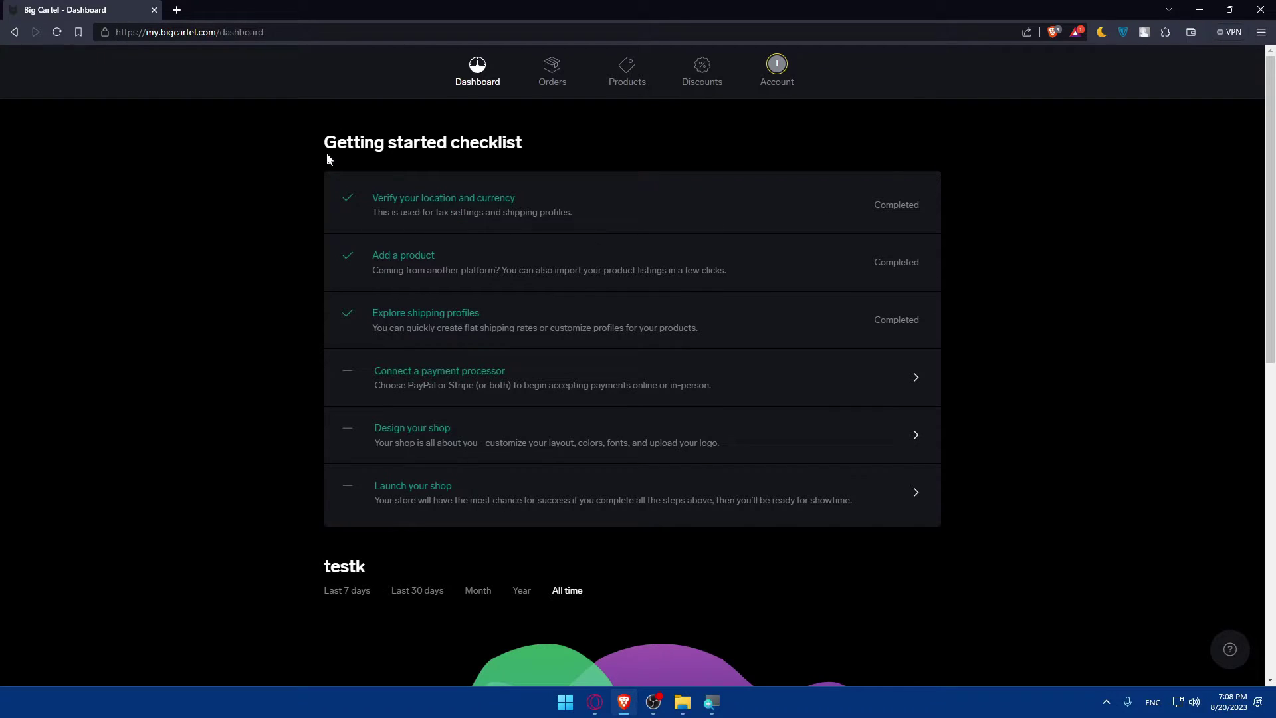
pyautogui.moveTo(327, 161); pyautogui.dragTo(551, 154)
pyautogui.tripleClick(551, 154)
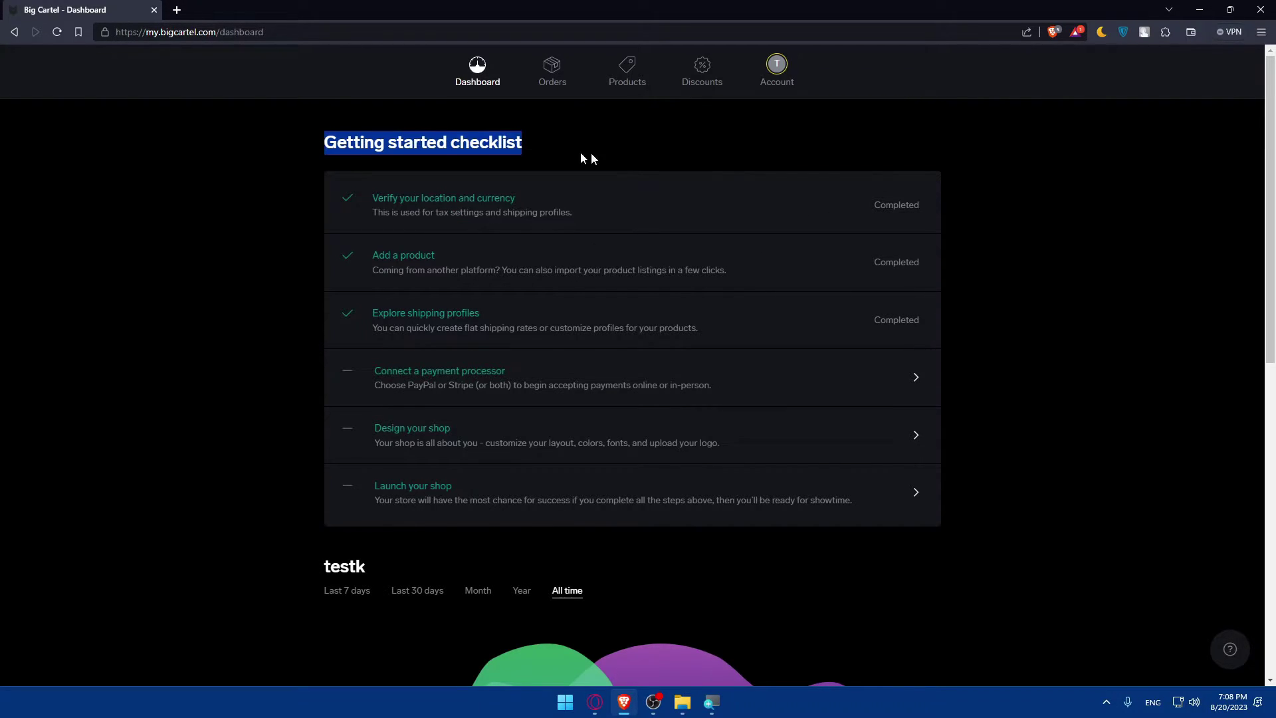
pyautogui.moveTo(304, 190)
pyautogui.mouseDown()
pyautogui.moveTo(755, 346)
pyautogui.moveTo(964, 518)
pyautogui.mouseUp()
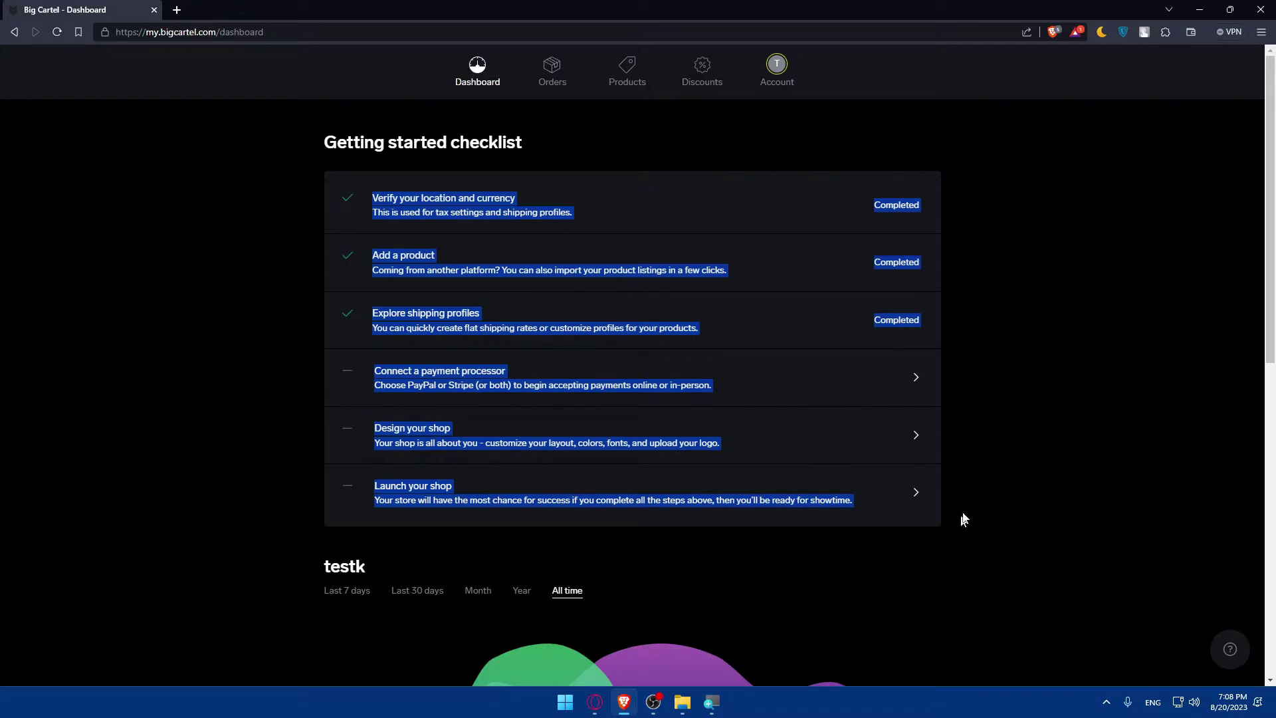
pyautogui.click(992, 301)
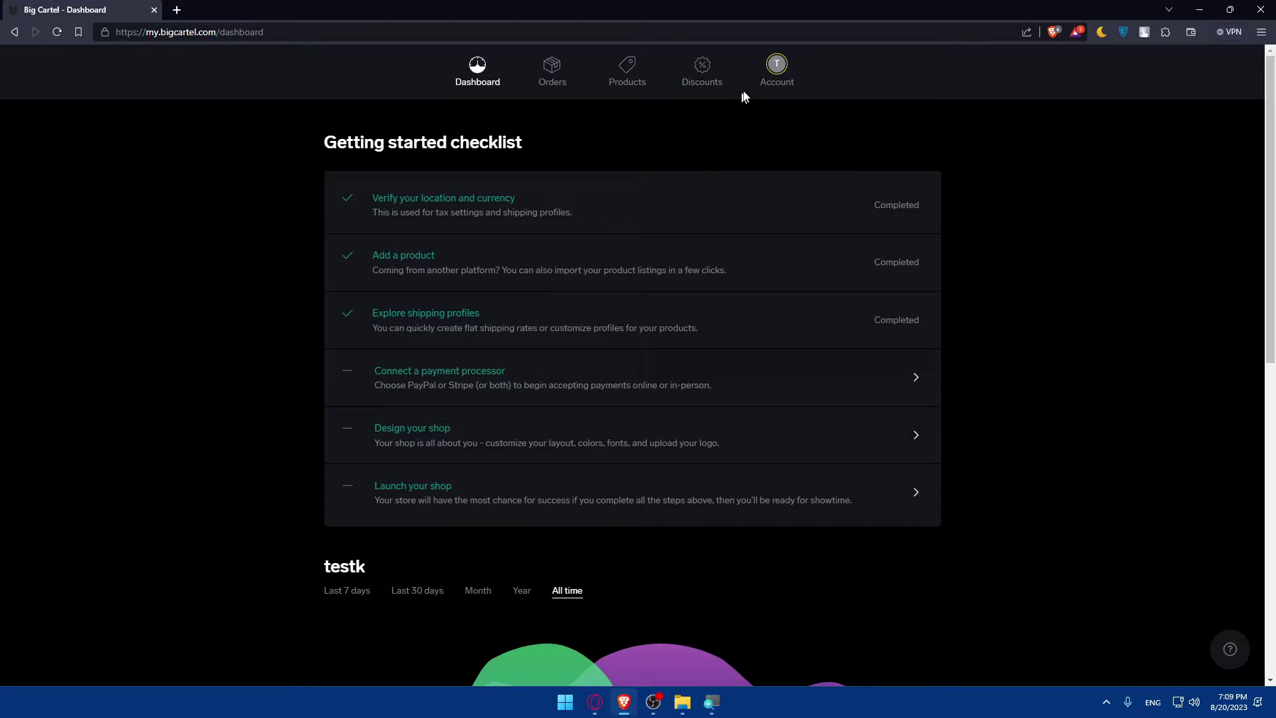
# - From Account settings, go to Apps & integrations and open the Payment Processors help topic
pyautogui.click(767, 83)
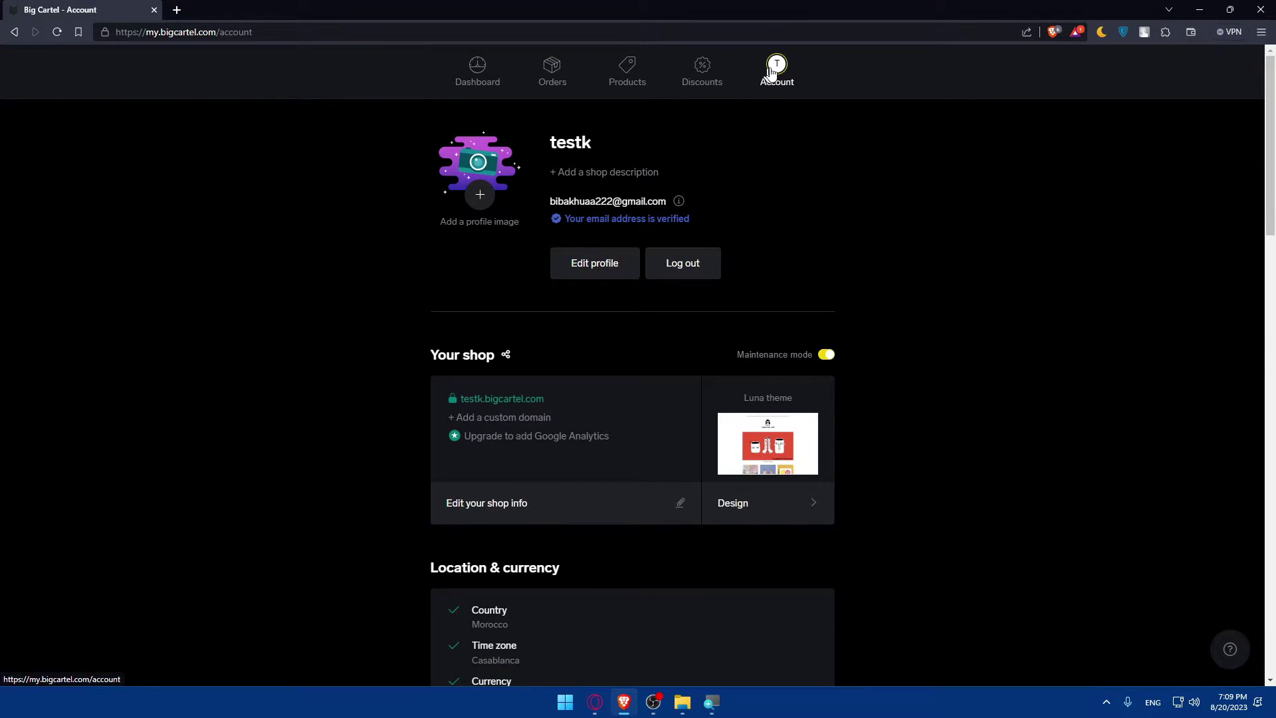
pyautogui.scroll(-10, 774, 129)
pyautogui.scroll(-8, 767, 129)
pyautogui.scroll(-1, 764, 134)
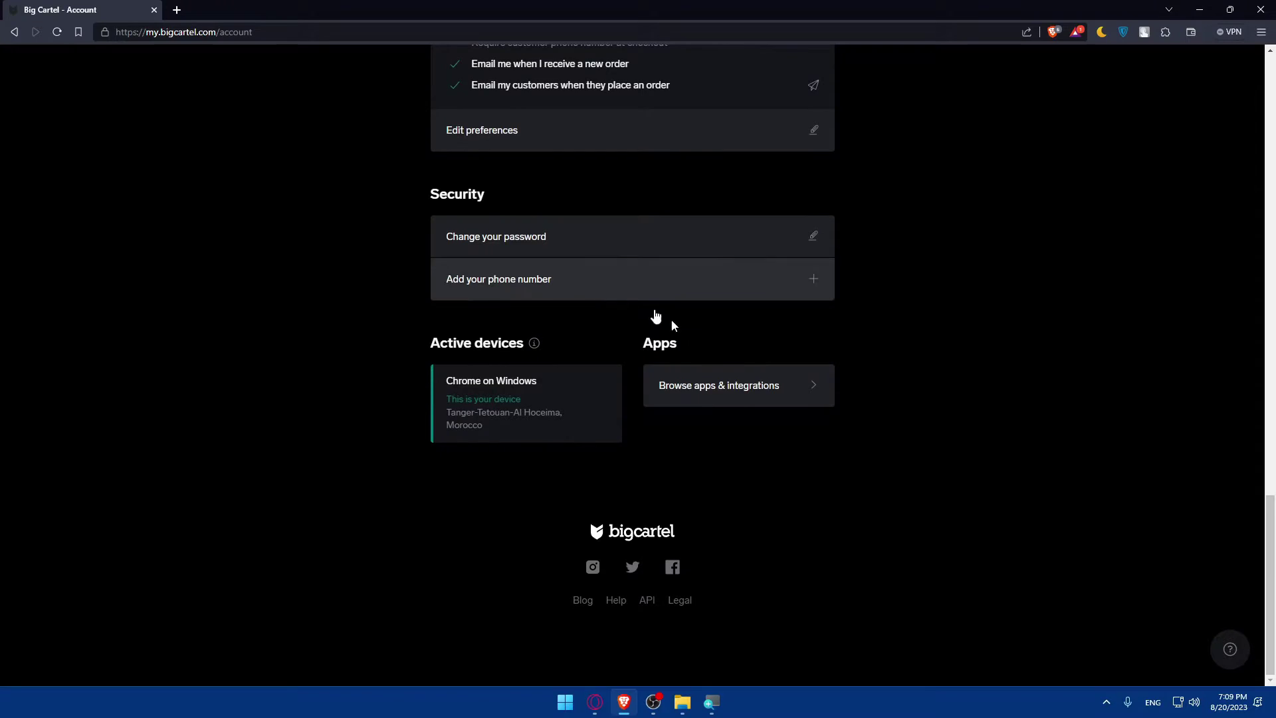
pyautogui.moveTo(653, 345); pyautogui.dragTo(692, 342)
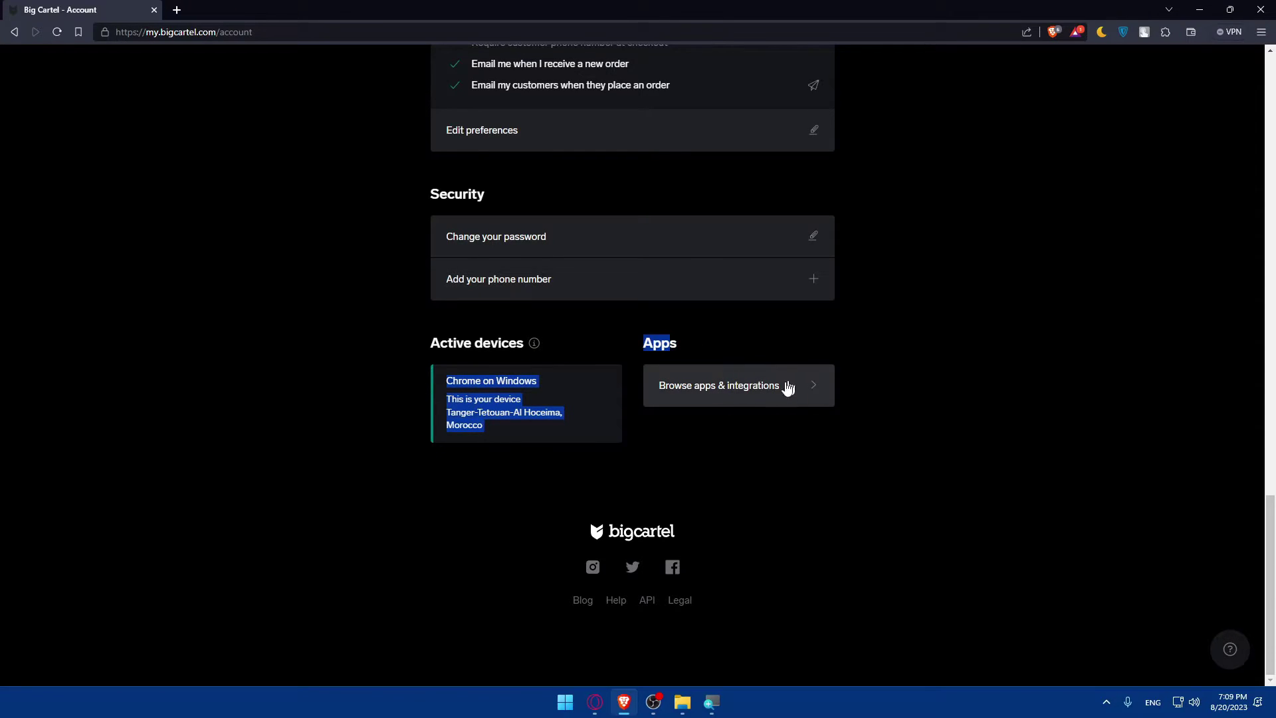
pyautogui.click(740, 388)
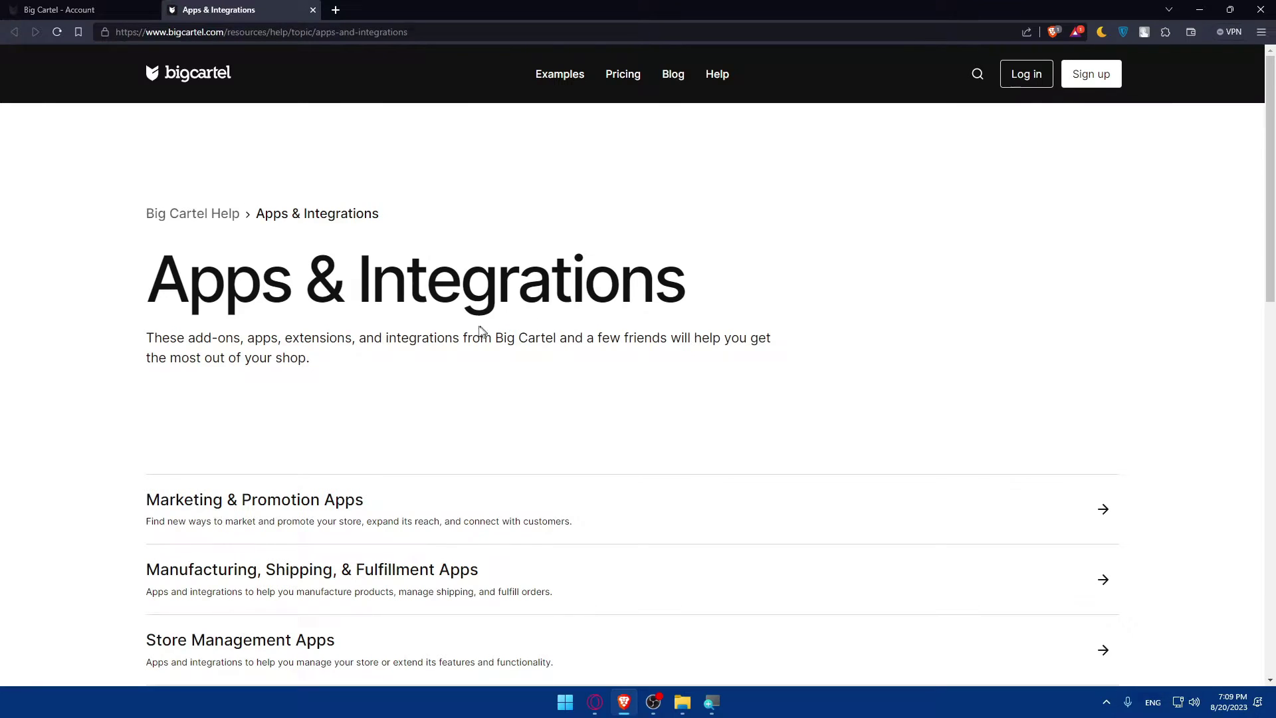
pyautogui.scroll(-1, 474, 340)
pyautogui.scroll(-1, 396, 345)
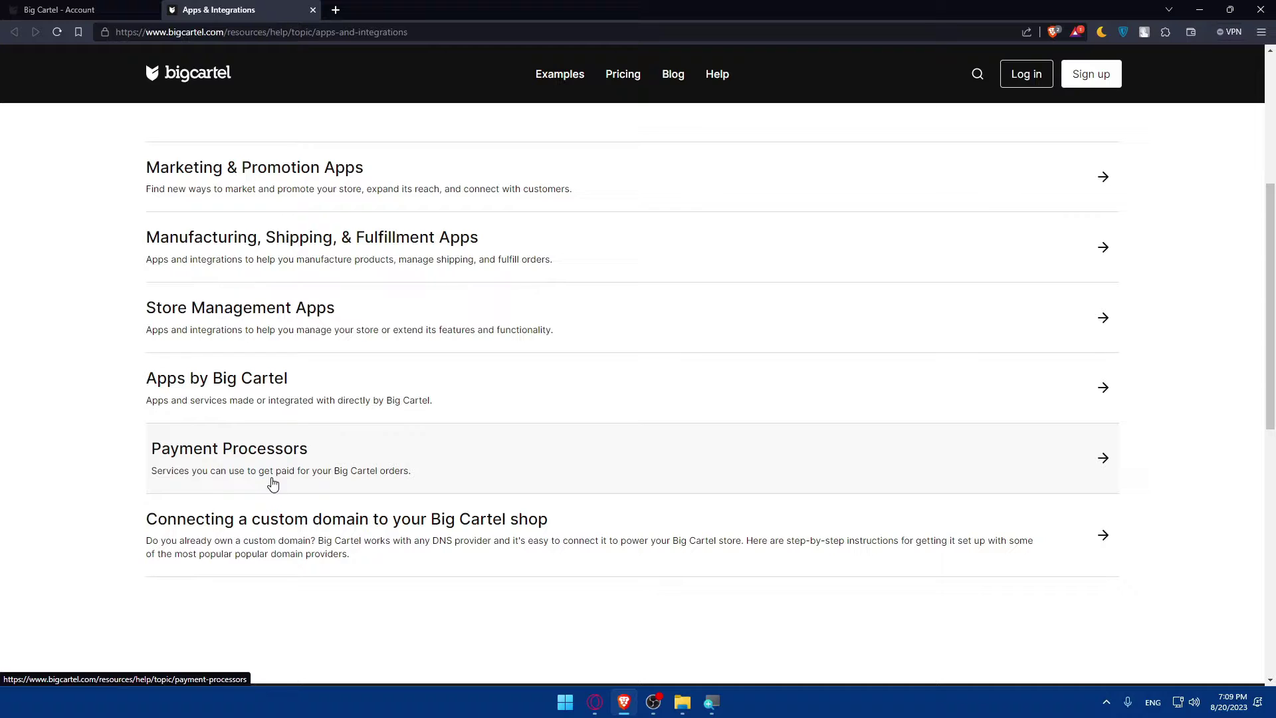
pyautogui.click(383, 476)
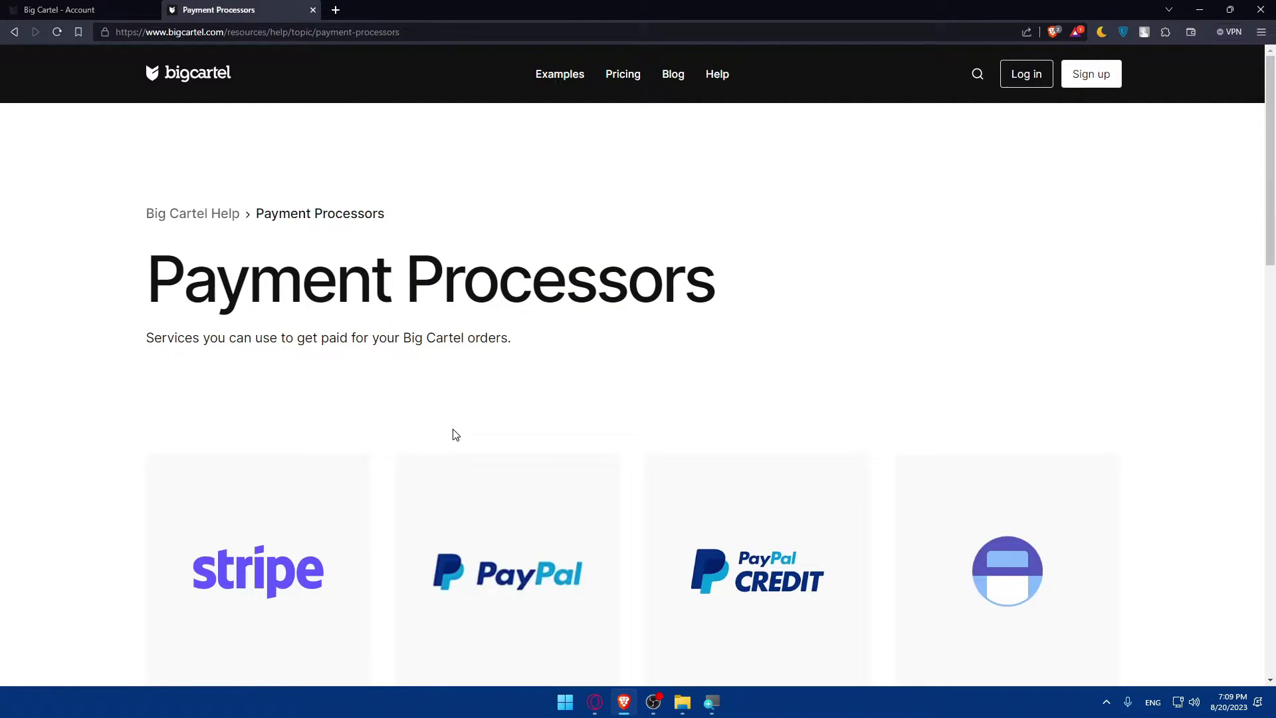
pyautogui.scroll(-2, 454, 436)
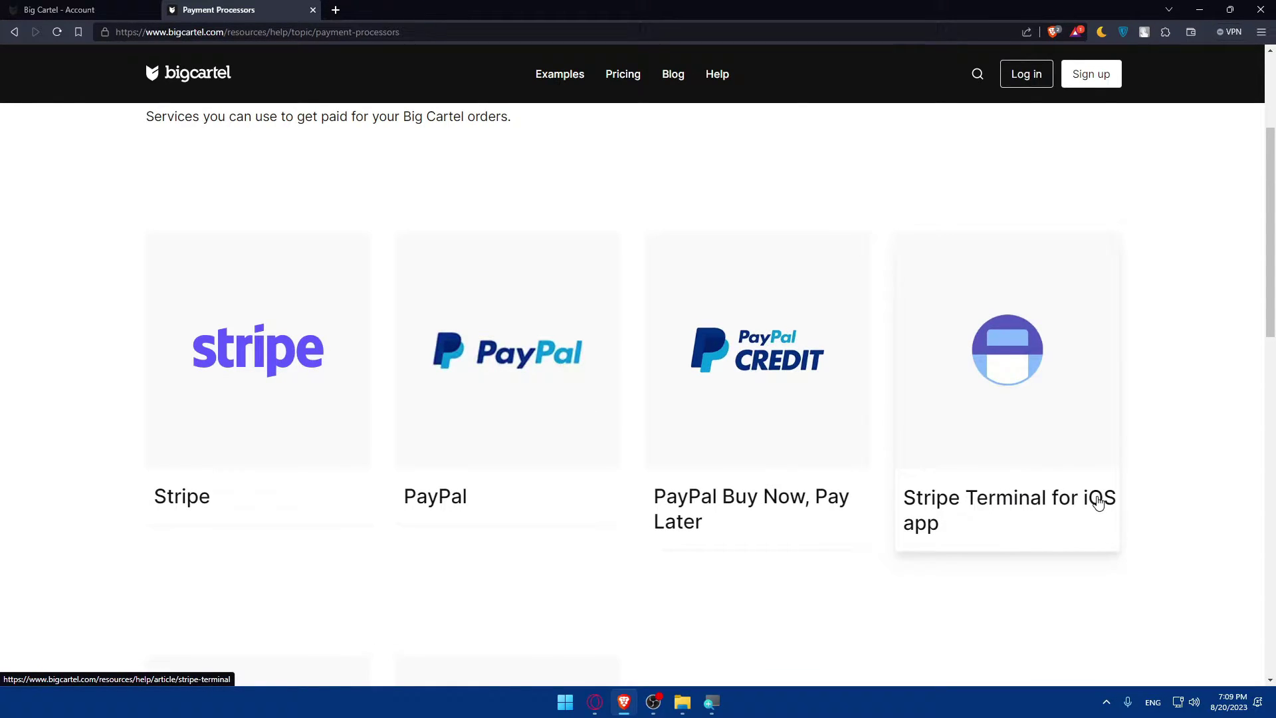
pyautogui.scroll(-4, 1097, 501)
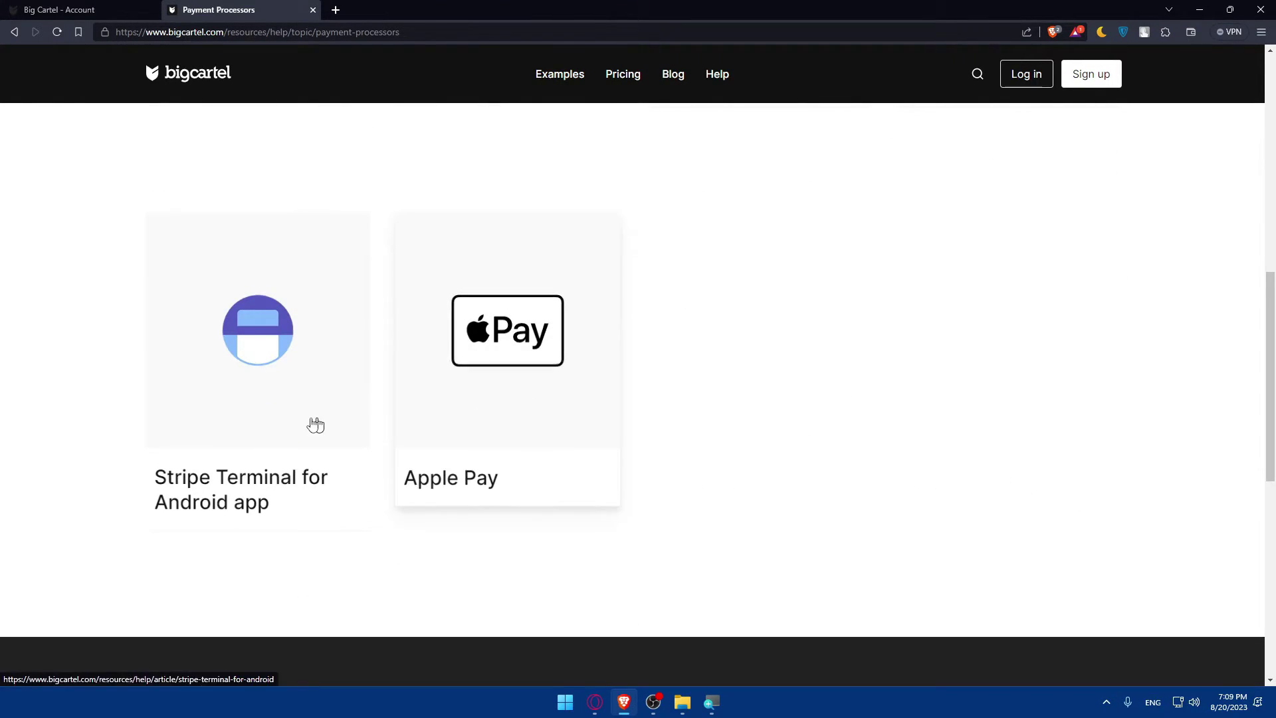
pyautogui.scroll(7, 339, 468)
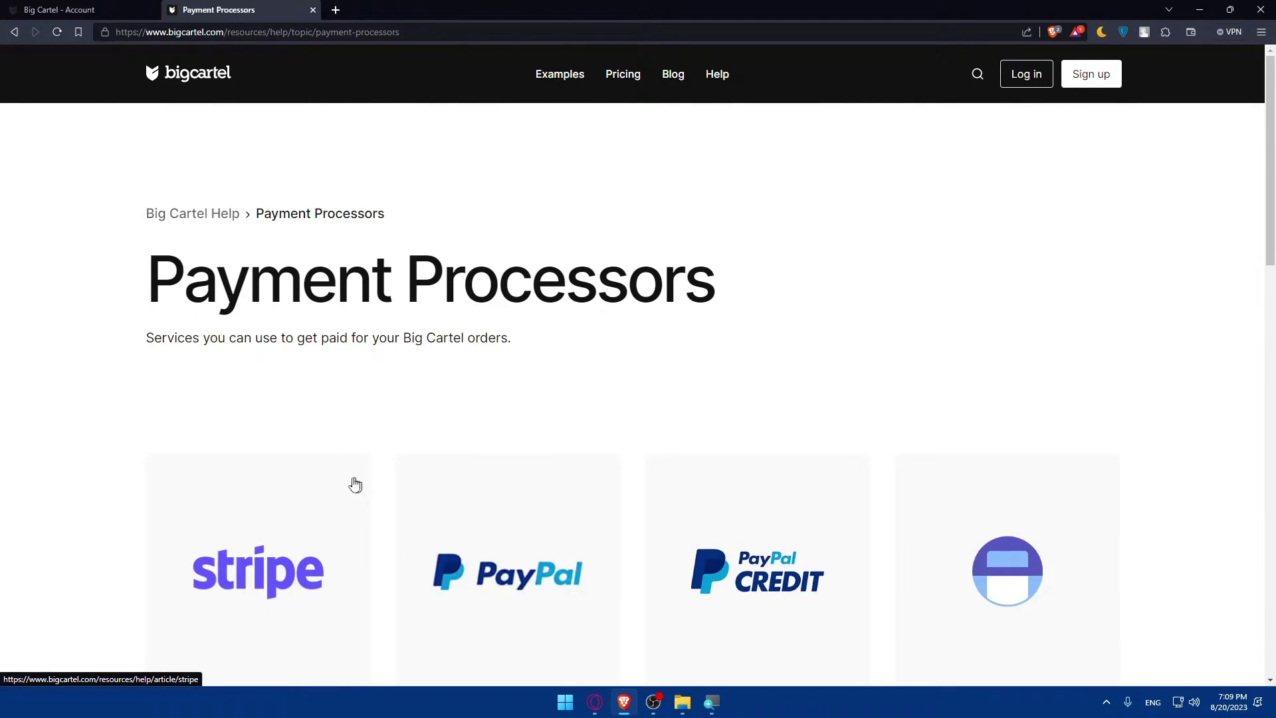
pyautogui.scroll(-10, 498, 499)
pyautogui.scroll(8, 599, 469)
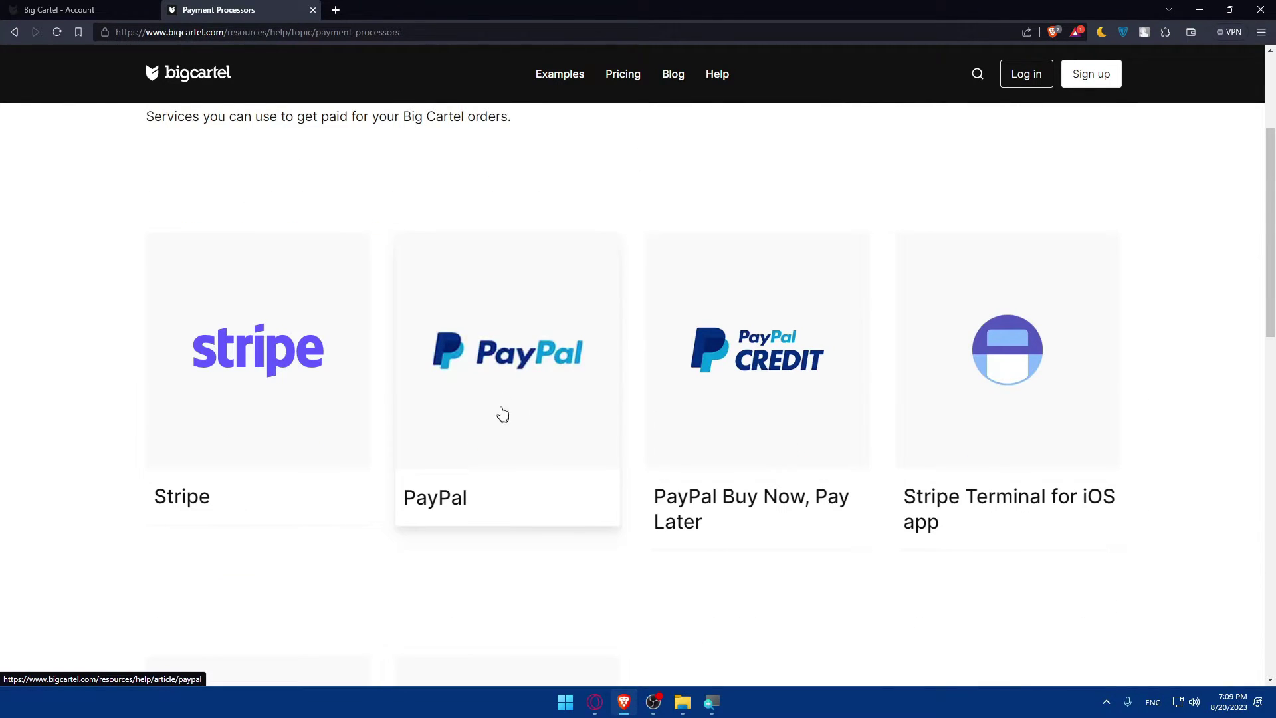
# - Close the help page, return to the dashboard checklist, and start connecting a payment processor
pyautogui.click(313, 10)
pyautogui.scroll(5, 539, 269)
pyautogui.scroll(5, 548, 310)
pyautogui.hotkey('alt', 'Left')
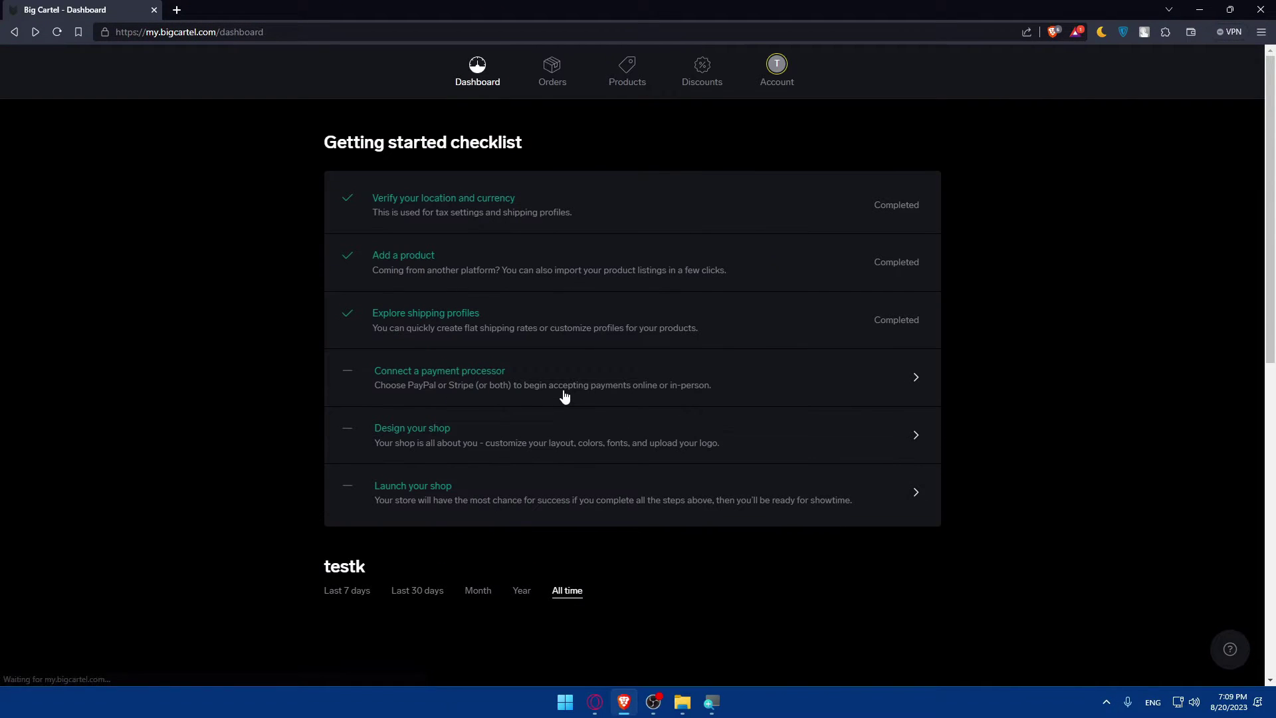
pyautogui.click(624, 380)
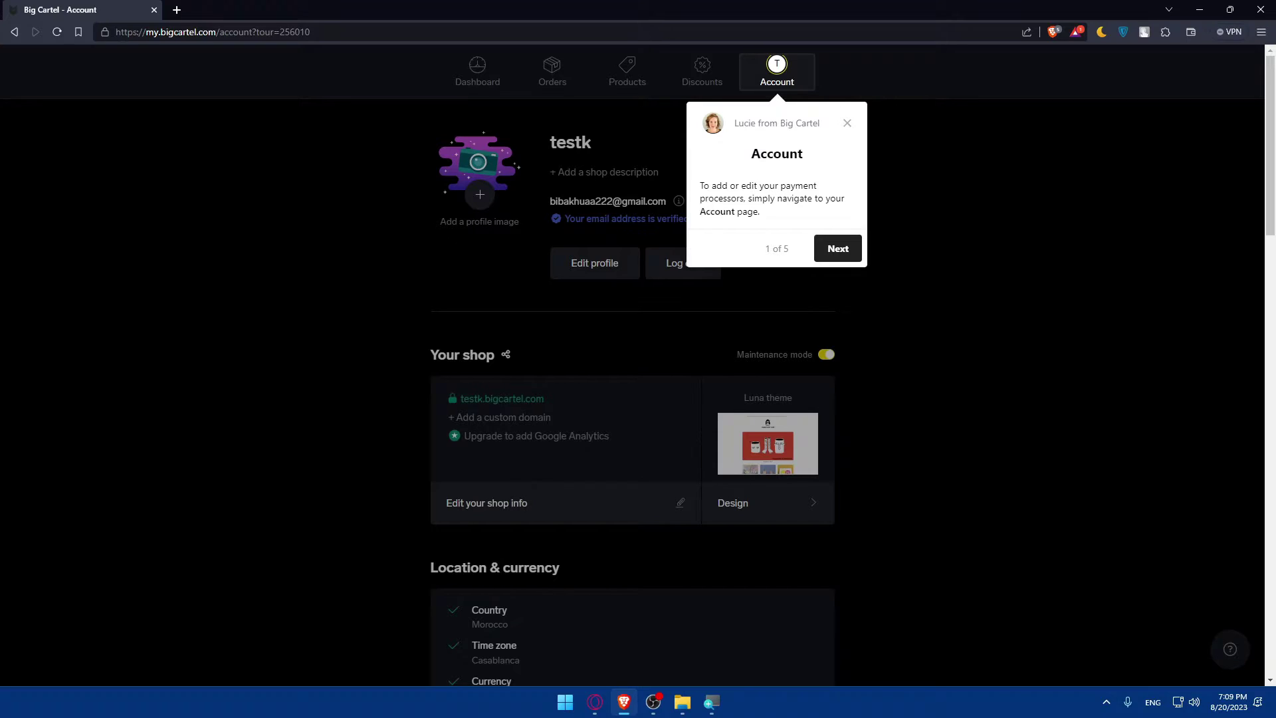
# - Advance the tour through its Get paid, Stripe and PayPal tips to the payment options setup
pyautogui.moveTo(721, 199); pyautogui.dragTo(807, 222)
pyautogui.click(795, 230)
pyautogui.click(839, 248)
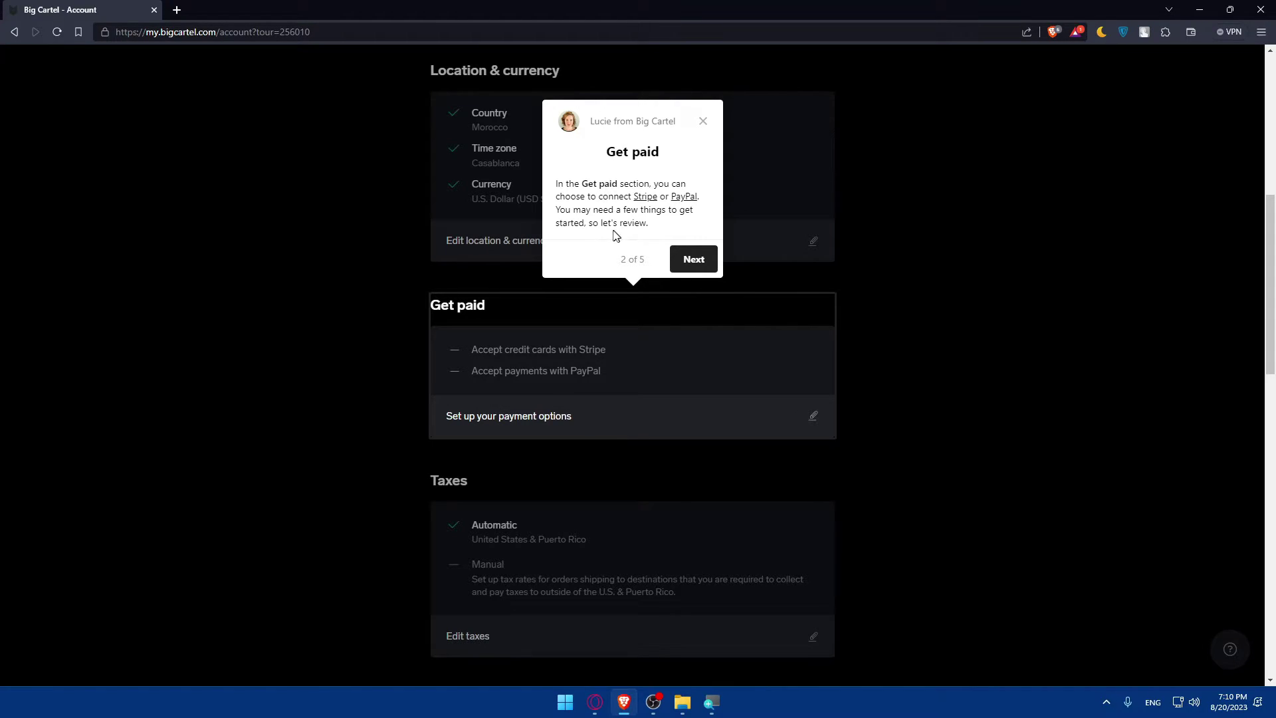
pyautogui.click(695, 261)
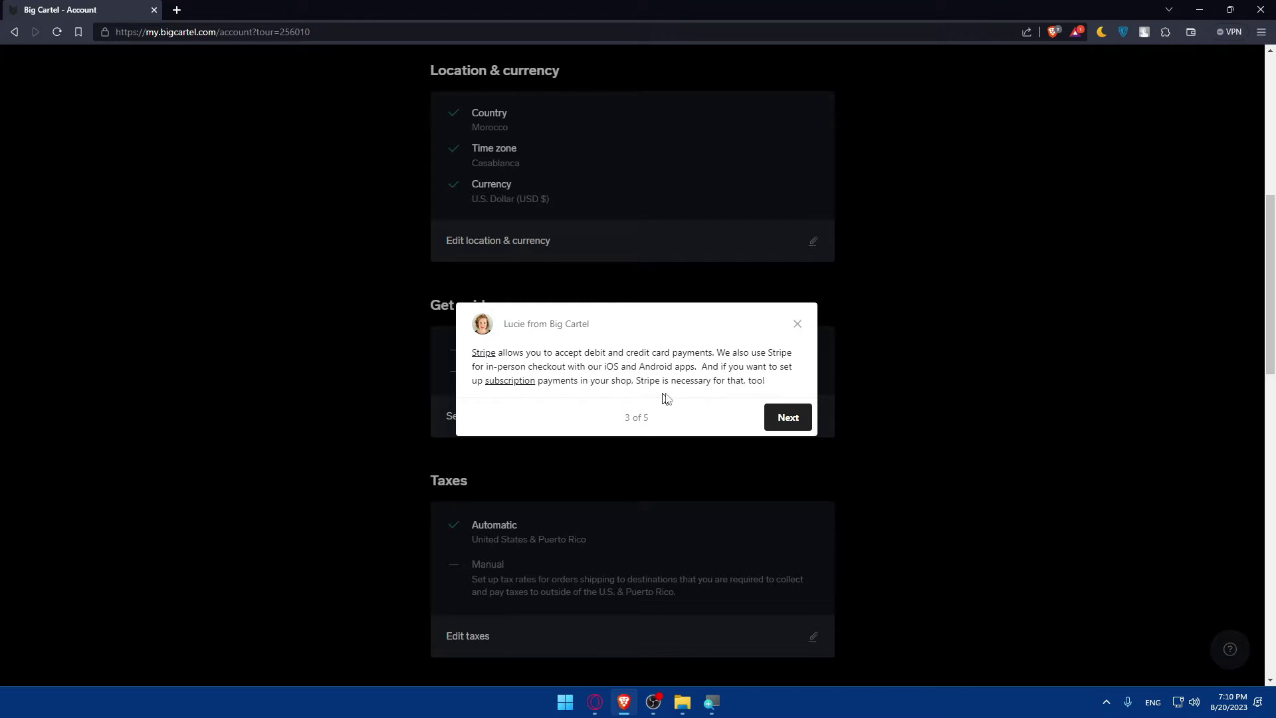
pyautogui.click(781, 419)
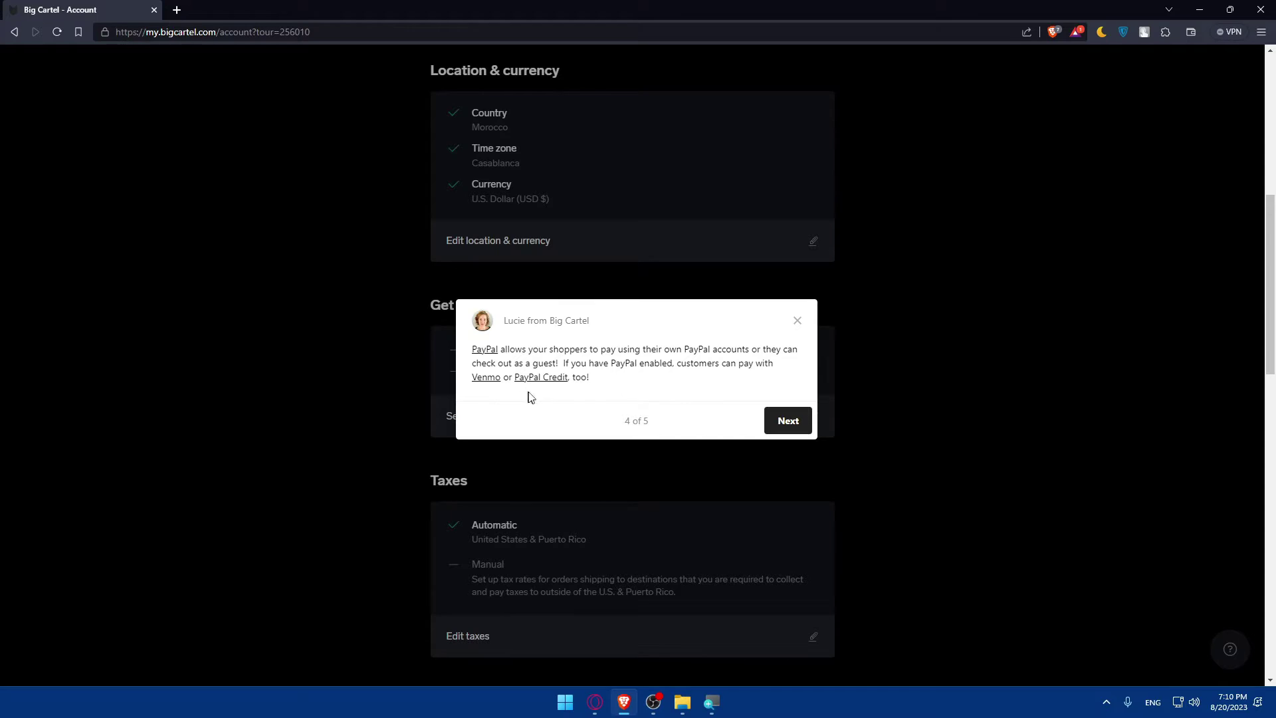
pyautogui.click(770, 429)
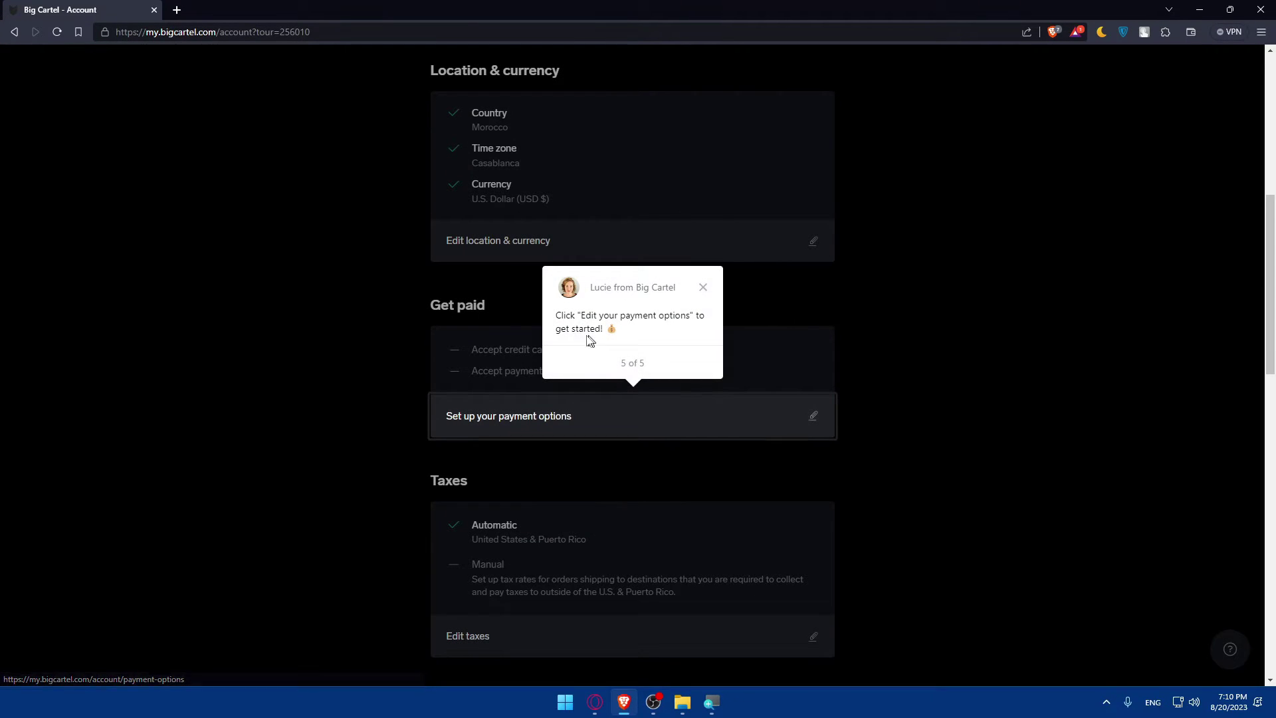
pyautogui.click(697, 286)
# - Open the Get paid page and highlight the notice that Stripe is unavailable in Morocco
pyautogui.click(534, 421)
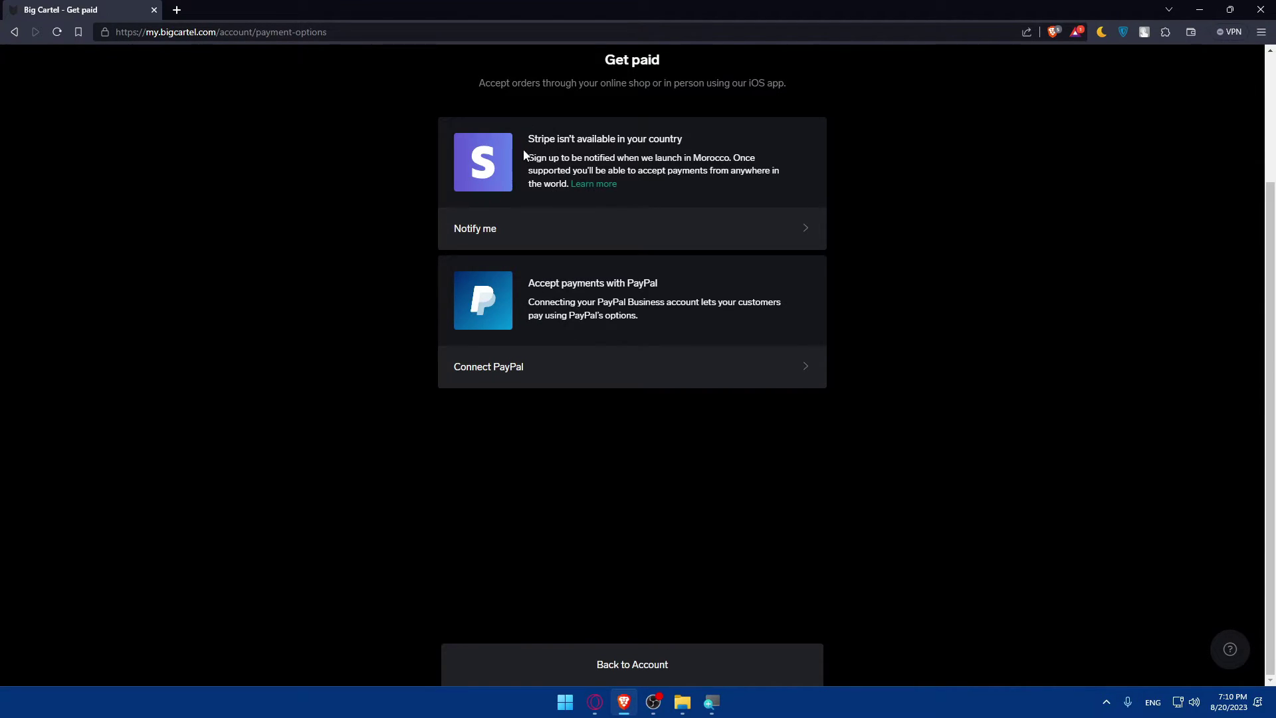
pyautogui.moveTo(528, 139); pyautogui.dragTo(683, 139)
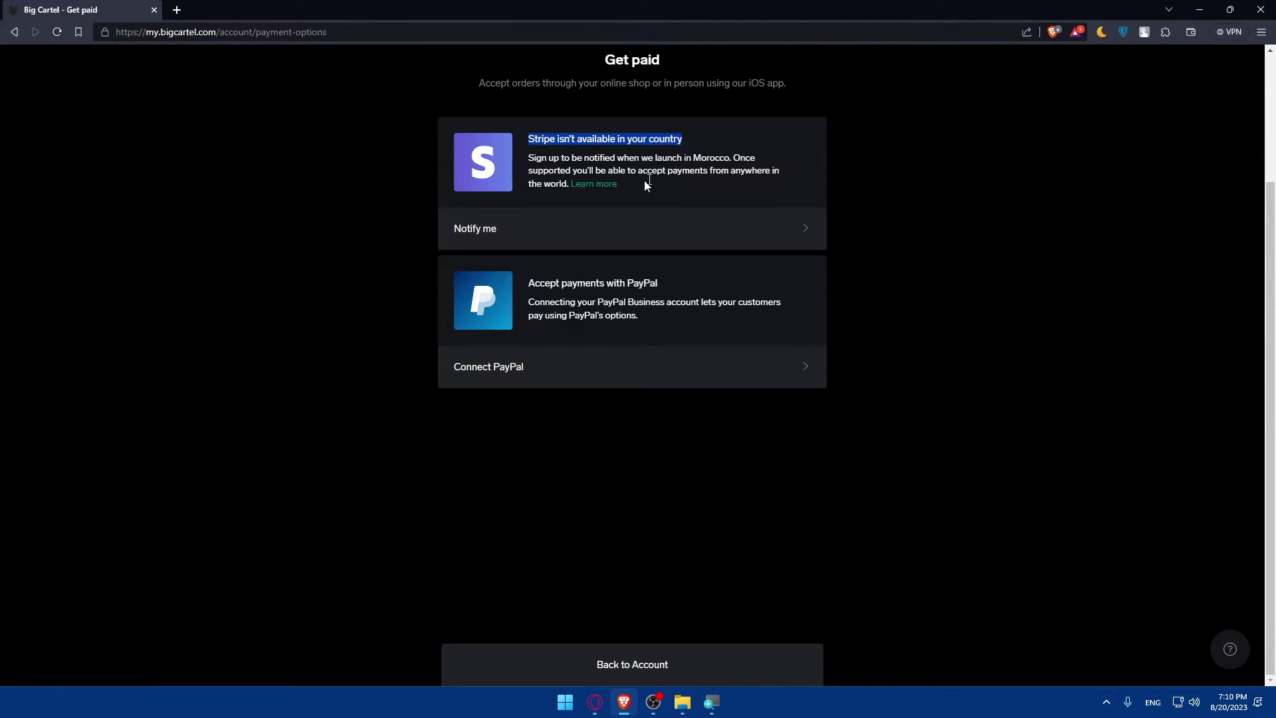
pyautogui.moveTo(669, 204); pyautogui.dragTo(531, 140)
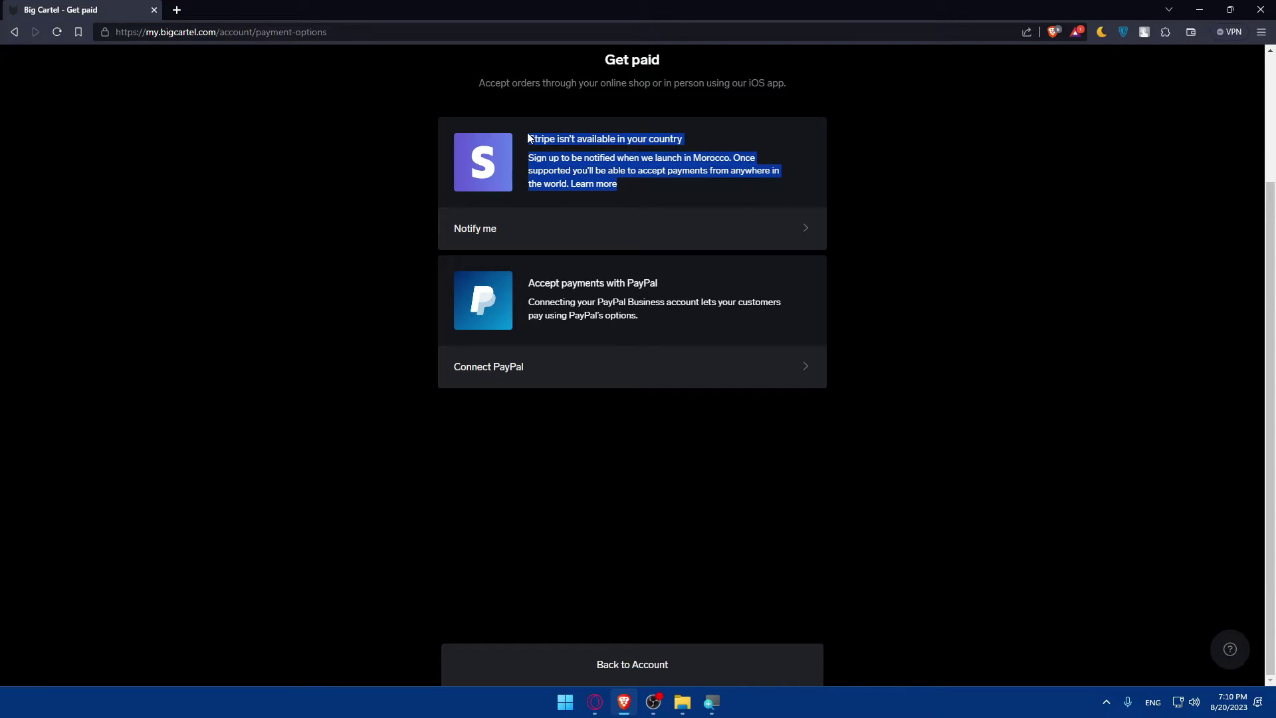
pyautogui.click(865, 121)
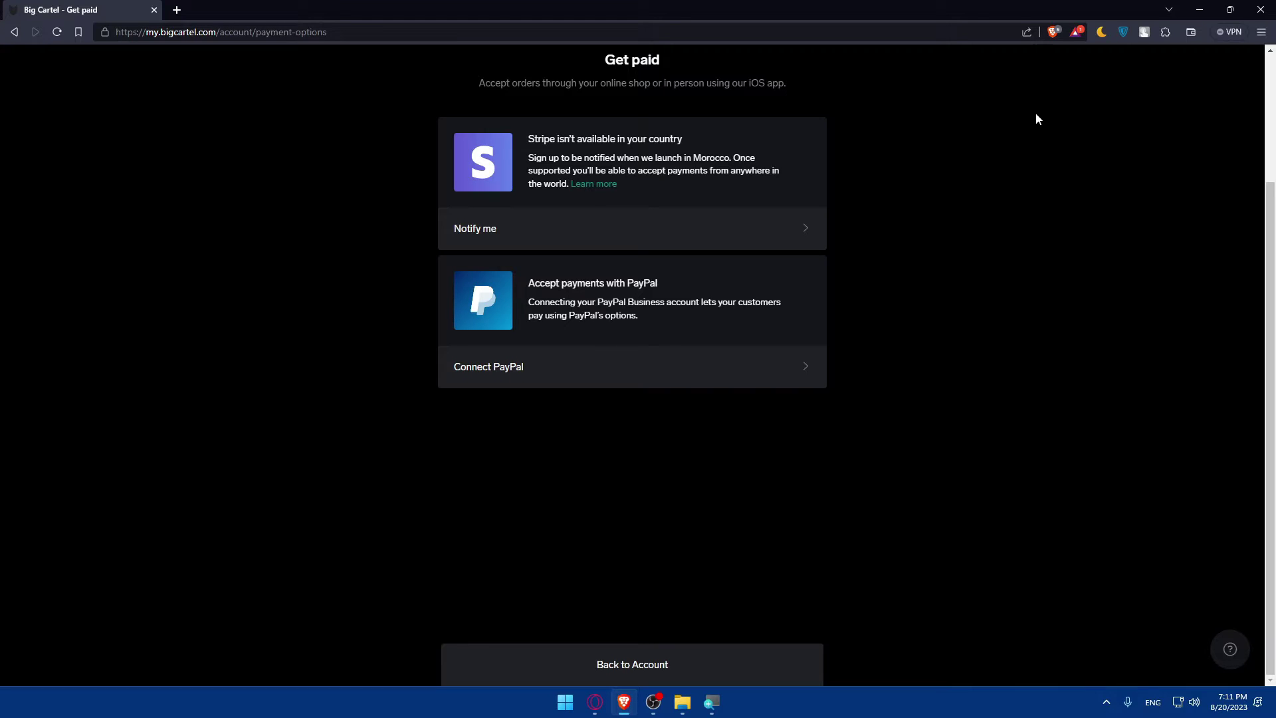
pyautogui.click(1125, 32)
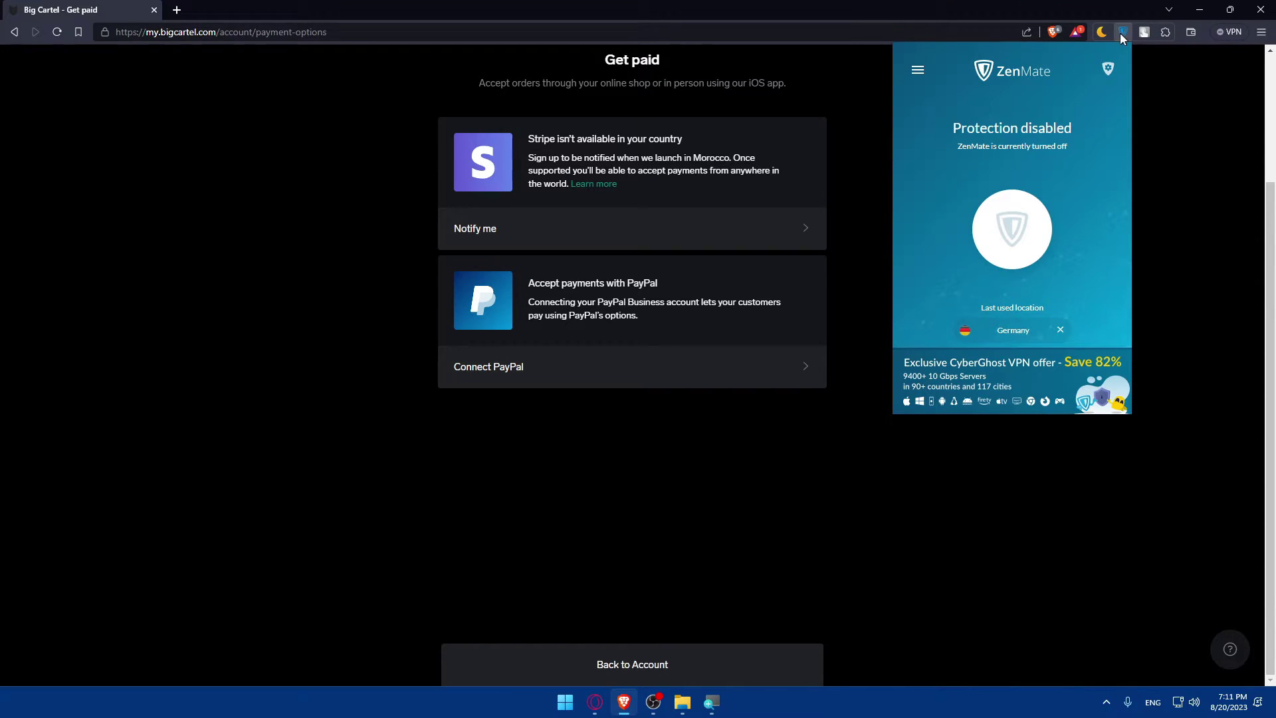
pyautogui.click(1145, 32)
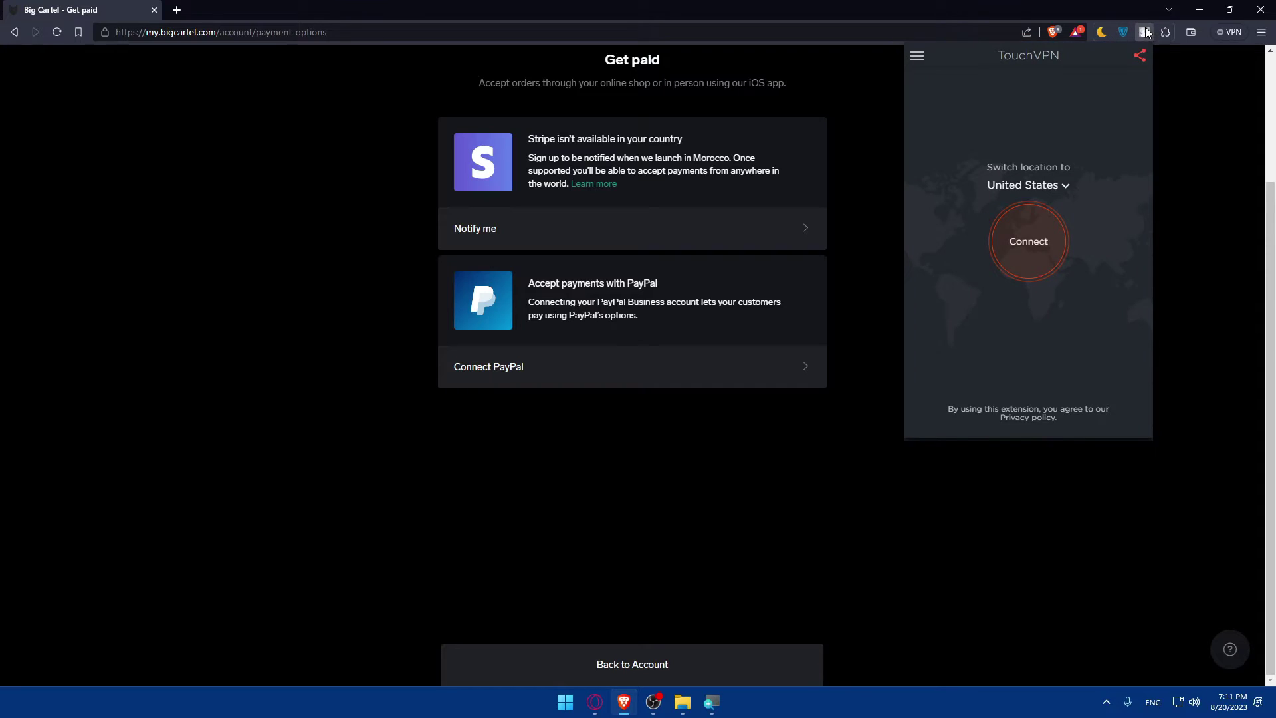
pyautogui.click(177, 10)
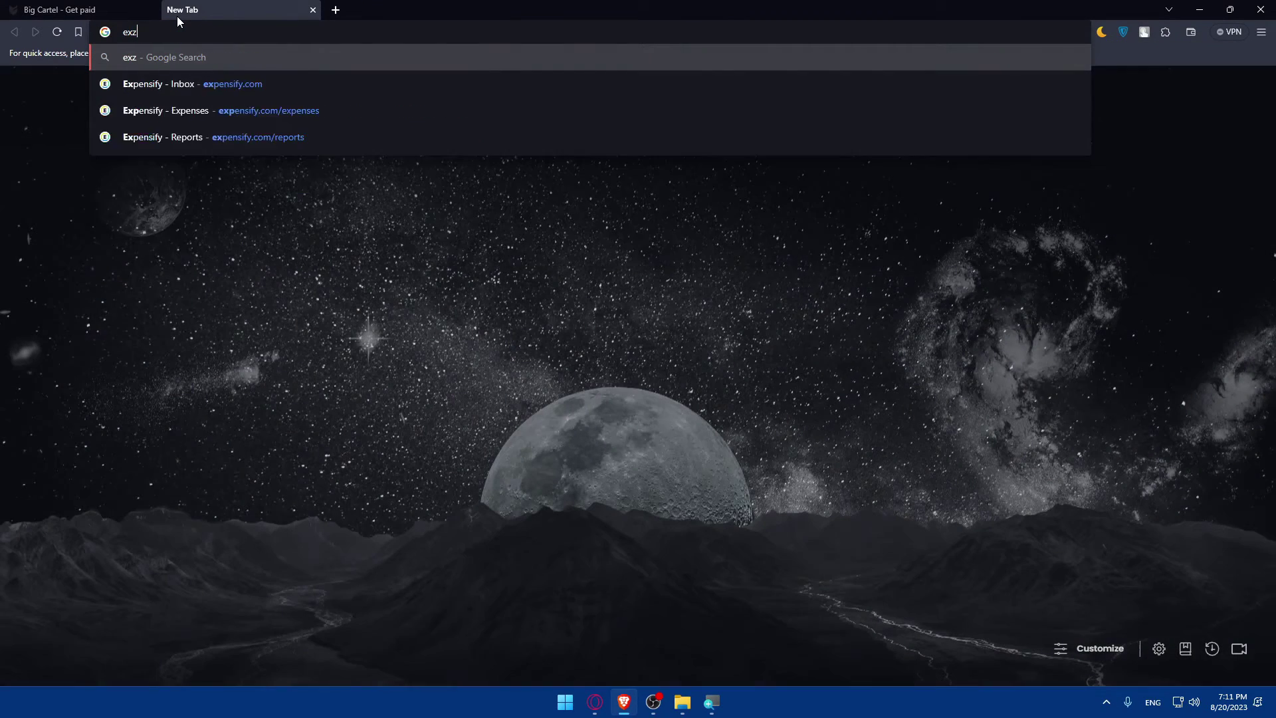
pyautogui.write('extensio')
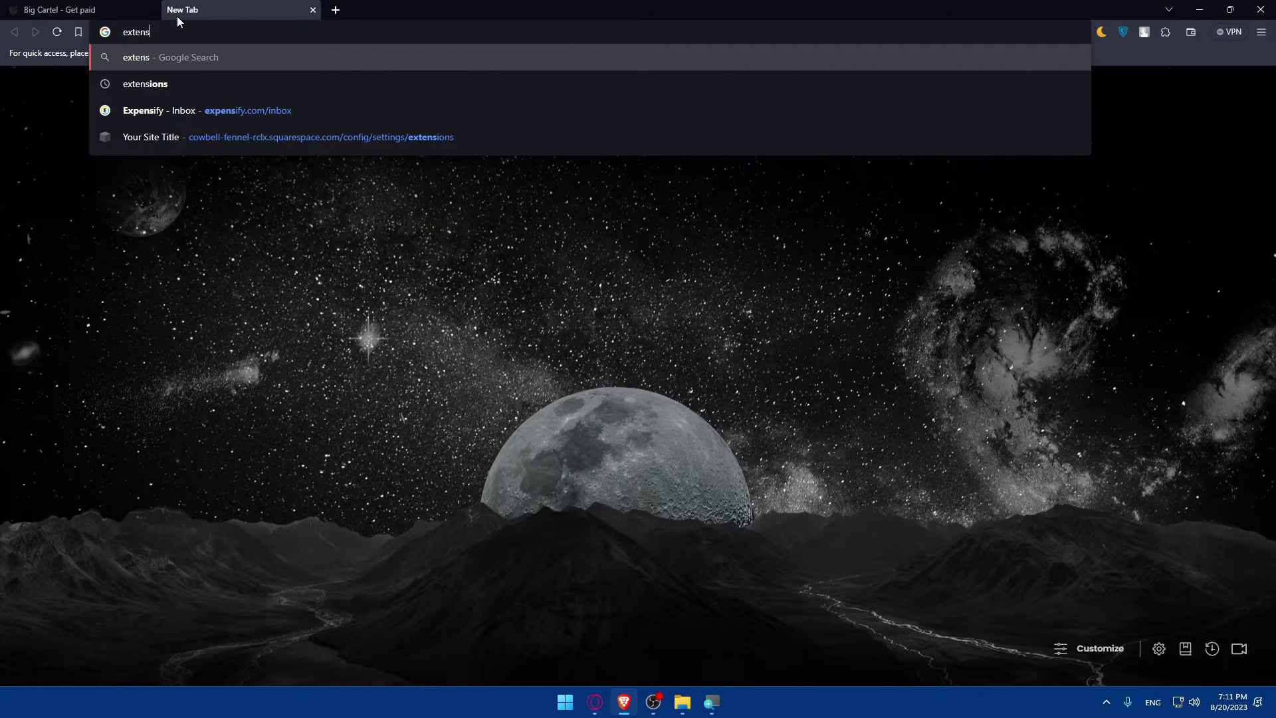
pyautogui.write('ns')
pyautogui.press('Return')
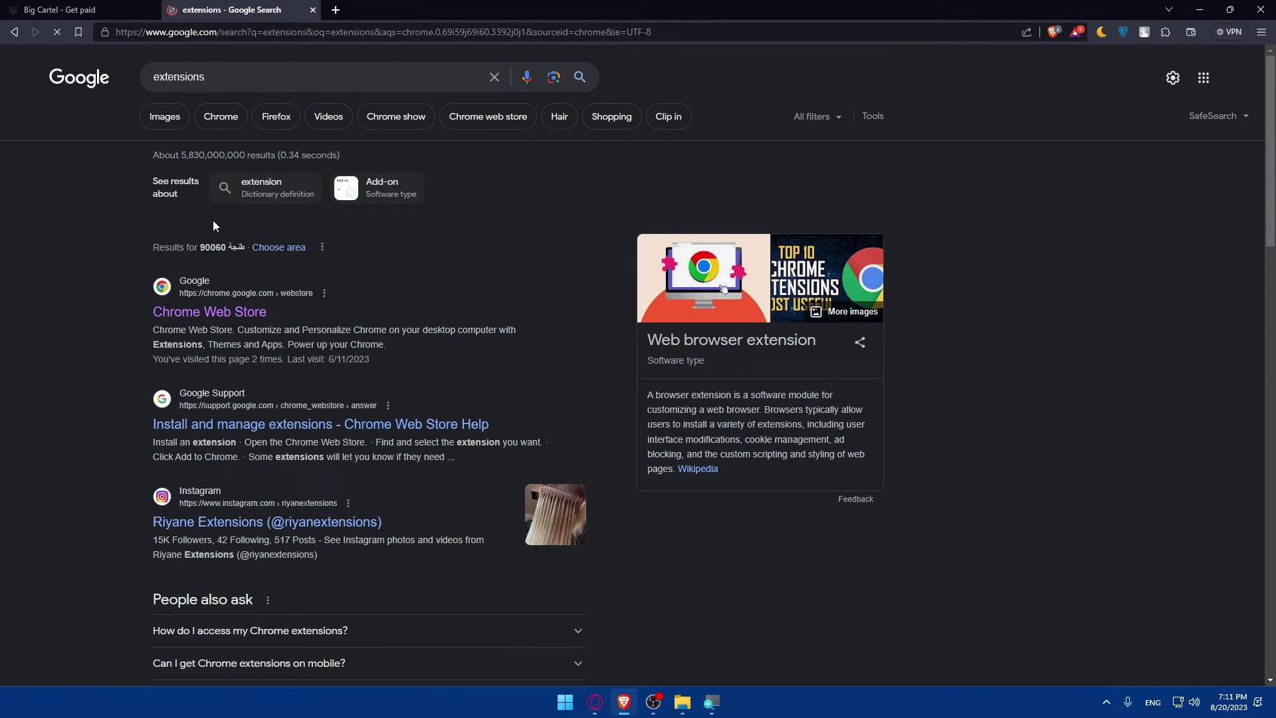
pyautogui.click(183, 312)
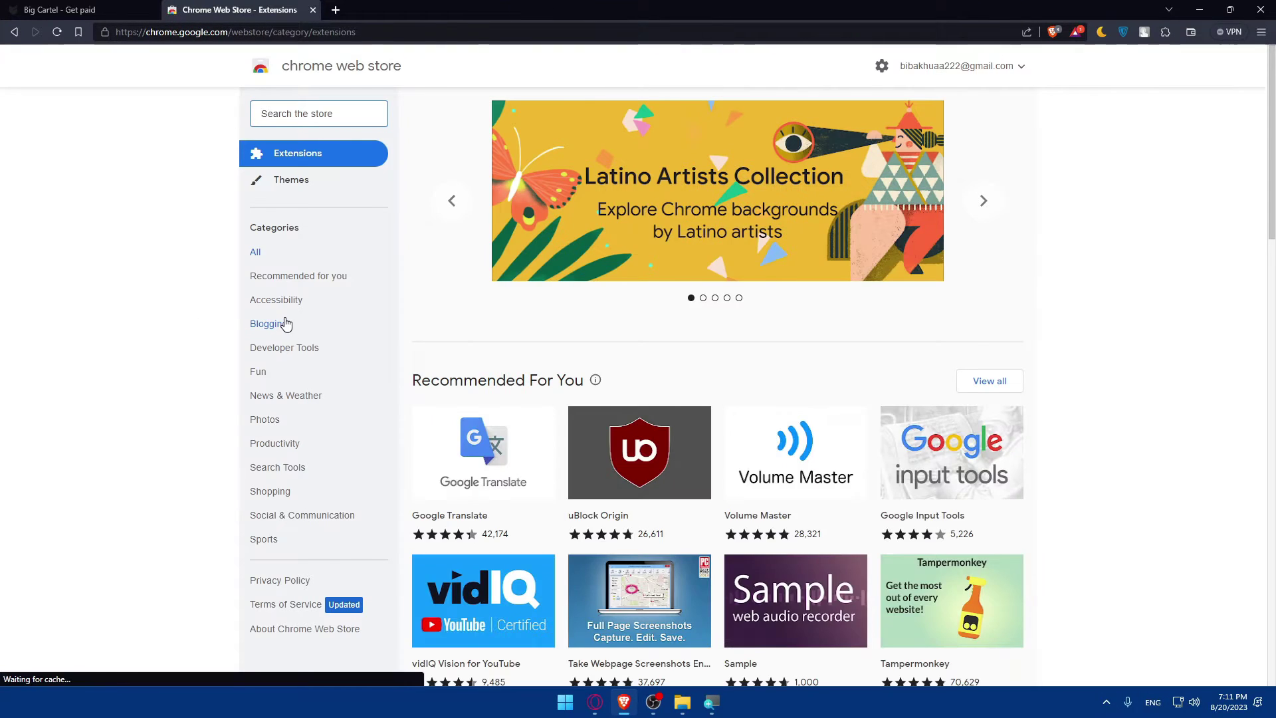
pyautogui.click(284, 125)
pyautogui.write('ze')
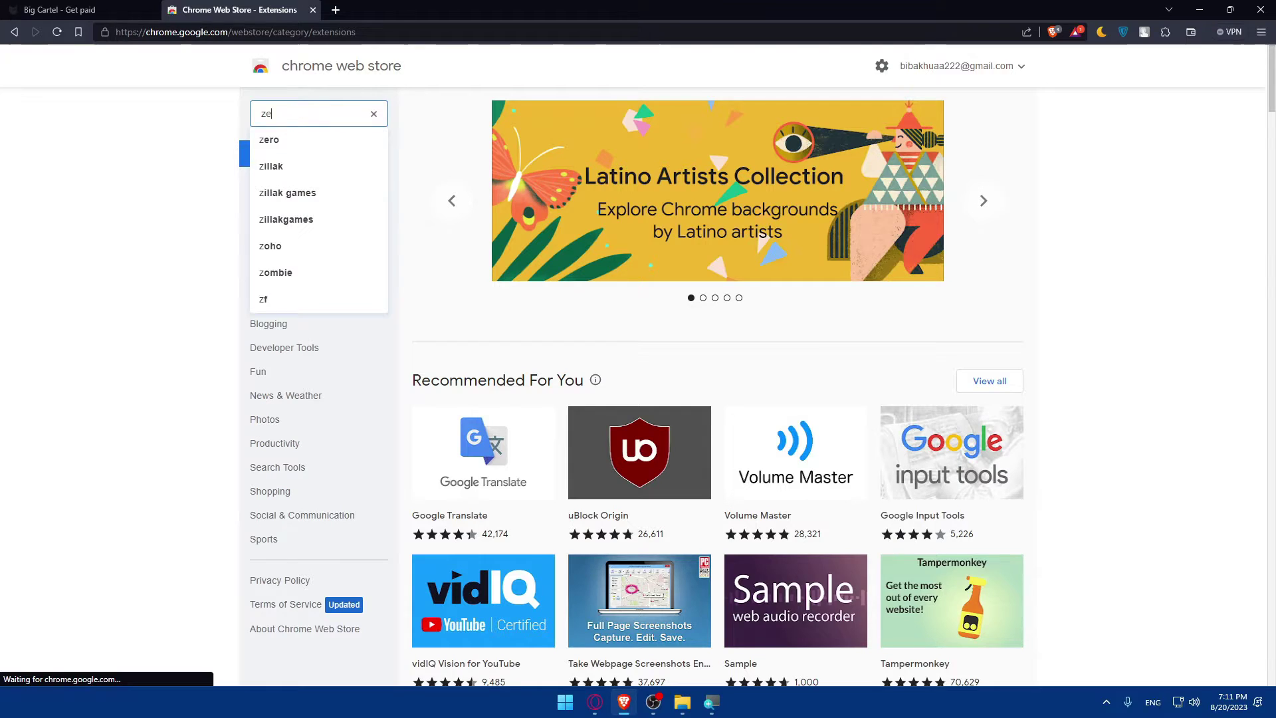
pyautogui.write('nmate')
pyautogui.press('Return')
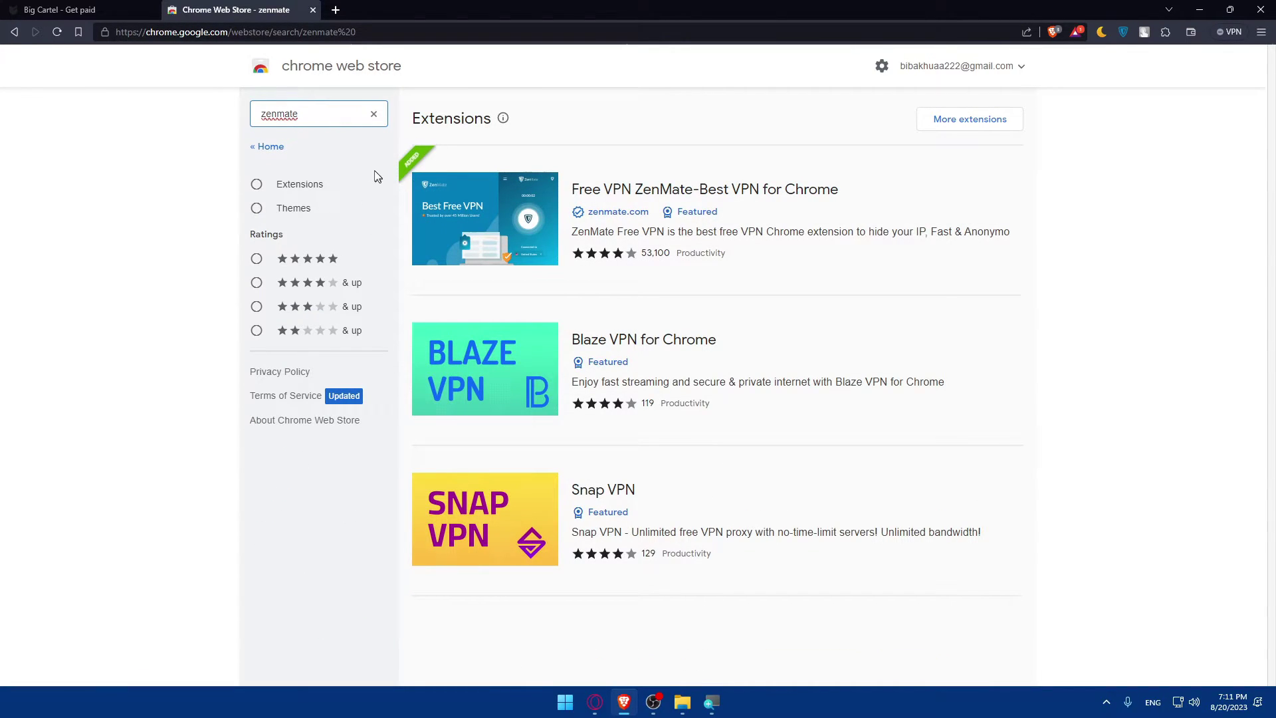
pyautogui.moveTo(329, 117); pyautogui.dragTo(252, 118)
pyautogui.write('tyo')
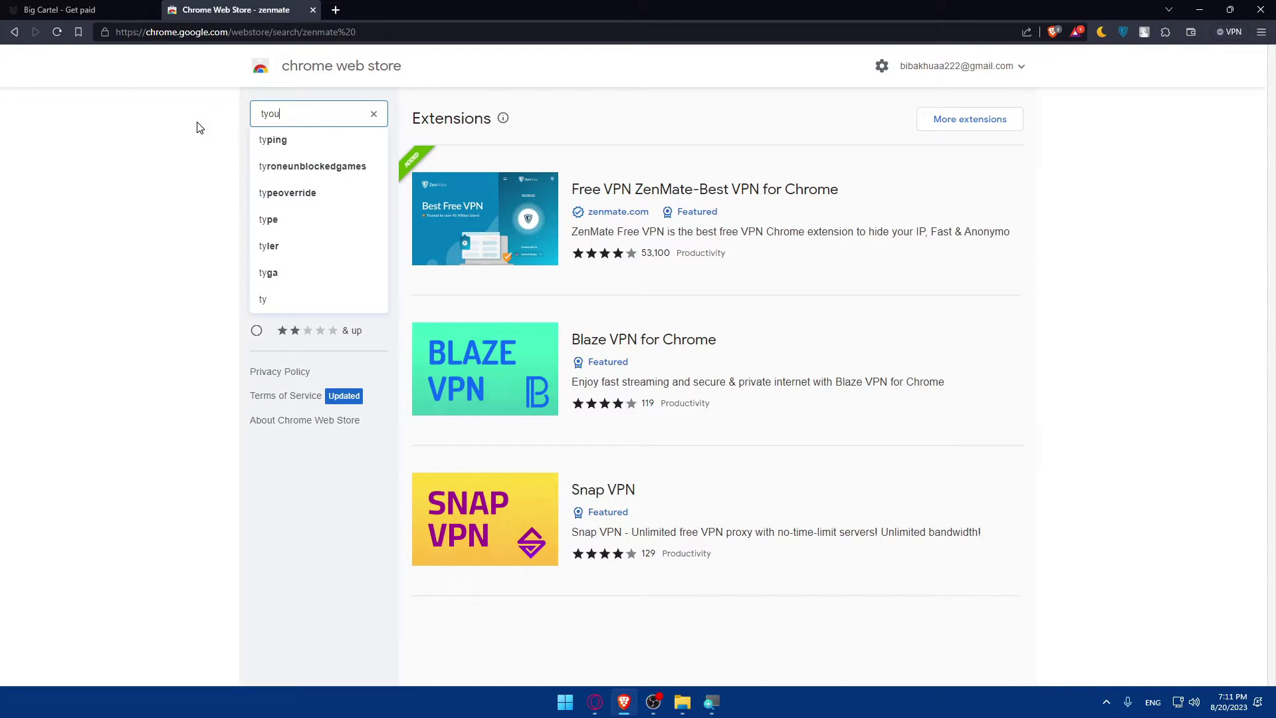
pyautogui.press('BackSpace')
pyautogui.write('ouch ')
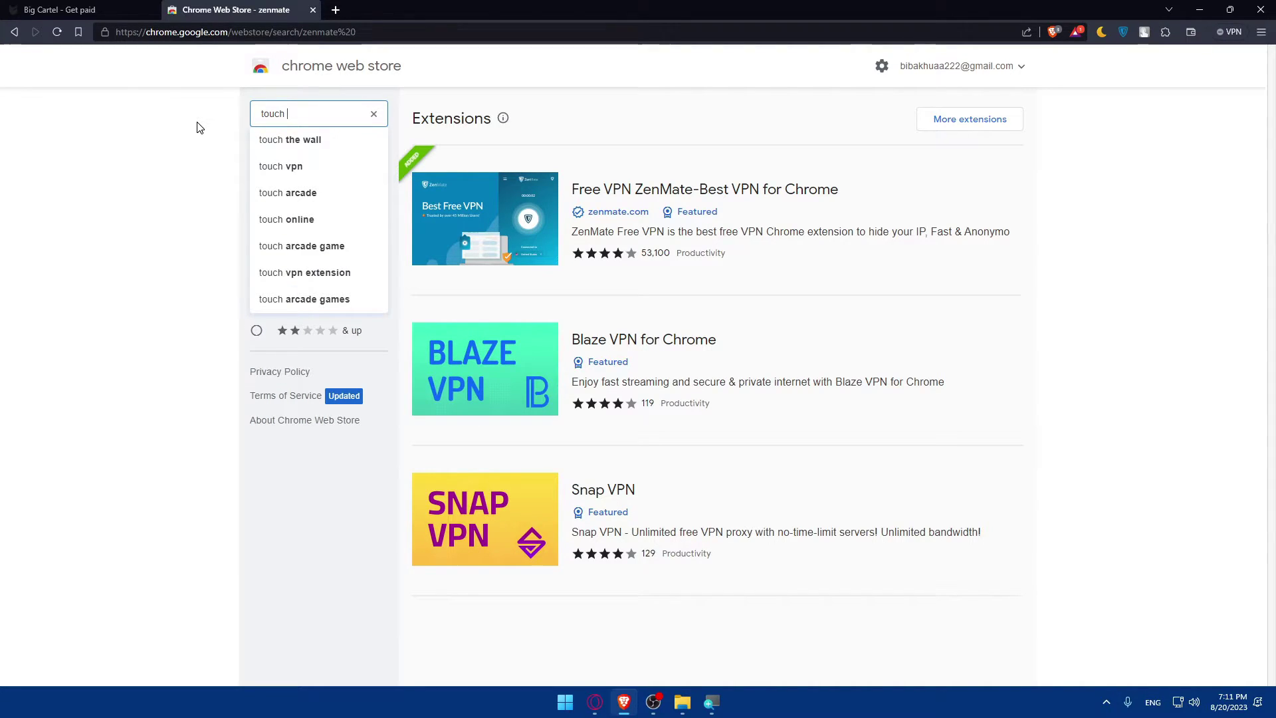
pyautogui.write('vpn')
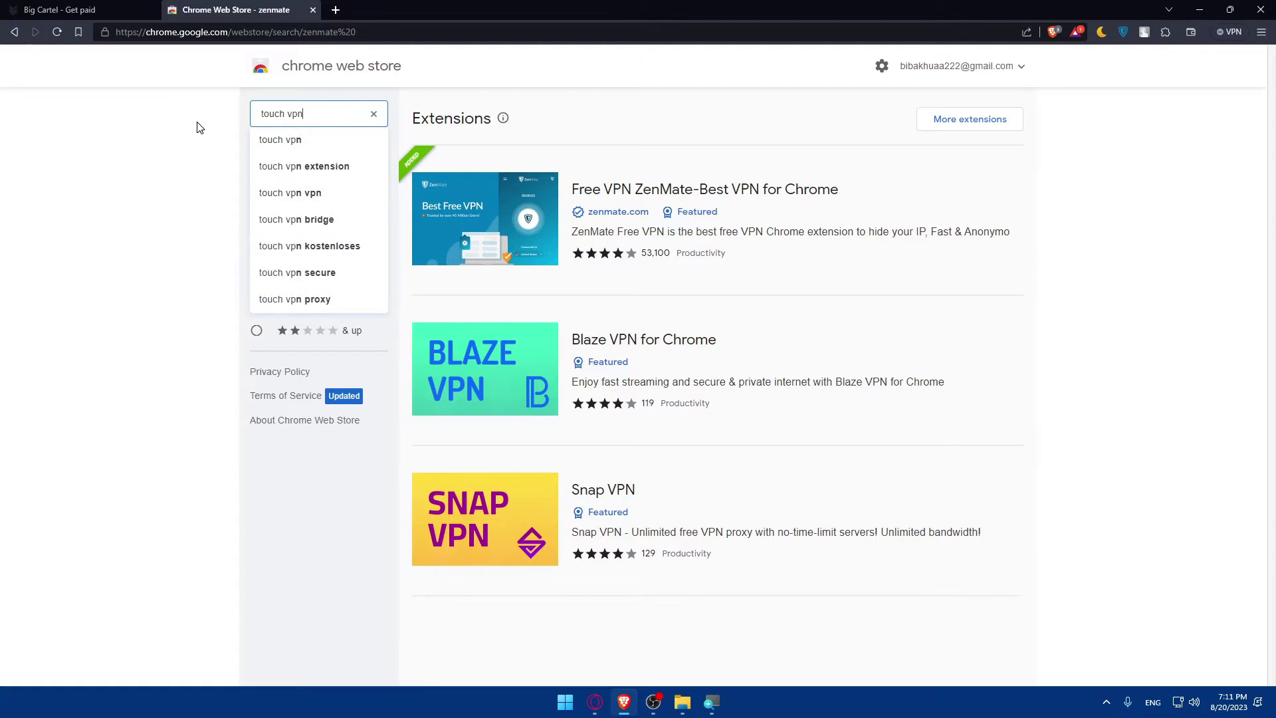
pyautogui.press('Return')
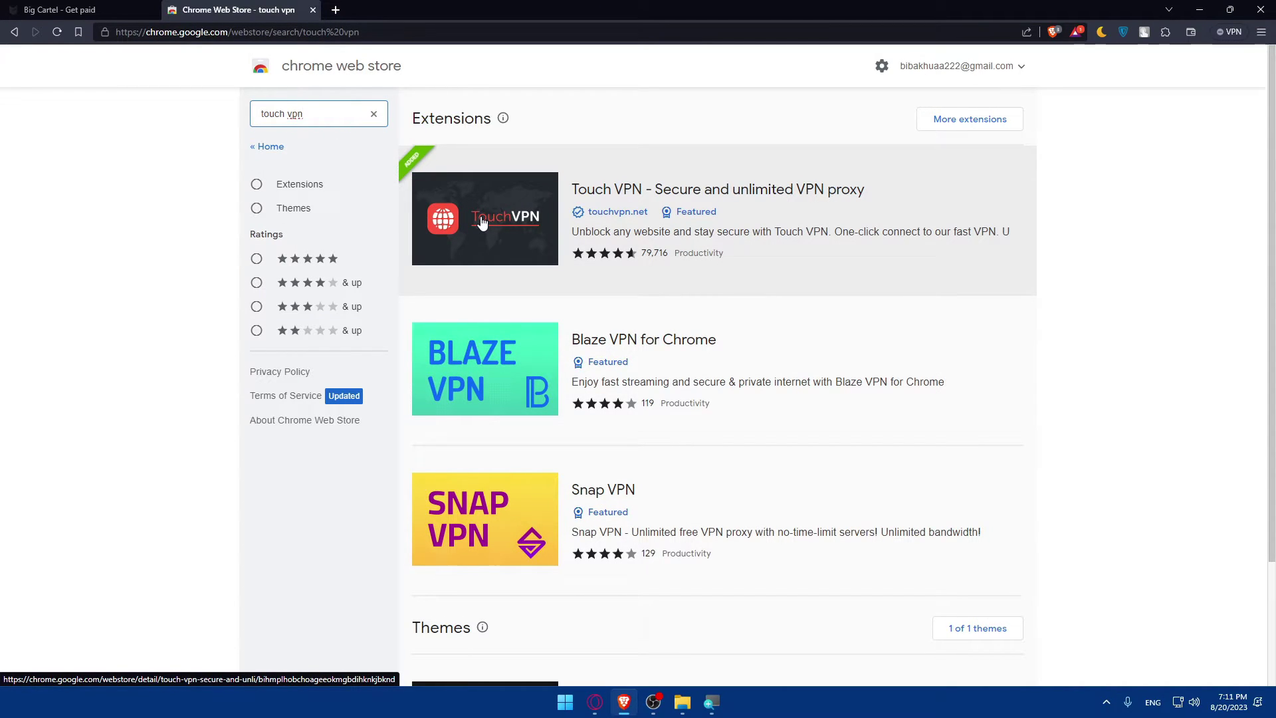
pyautogui.click(481, 224)
pyautogui.moveTo(578, 212)
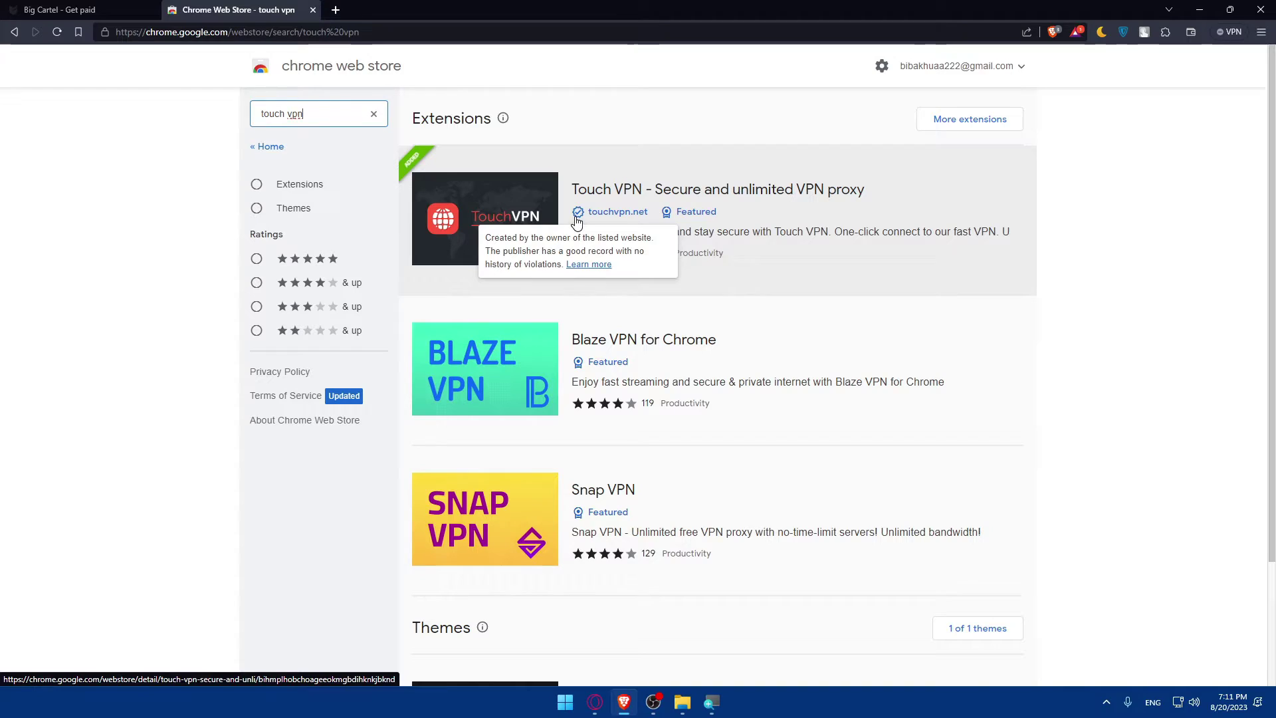
pyautogui.click(314, 10)
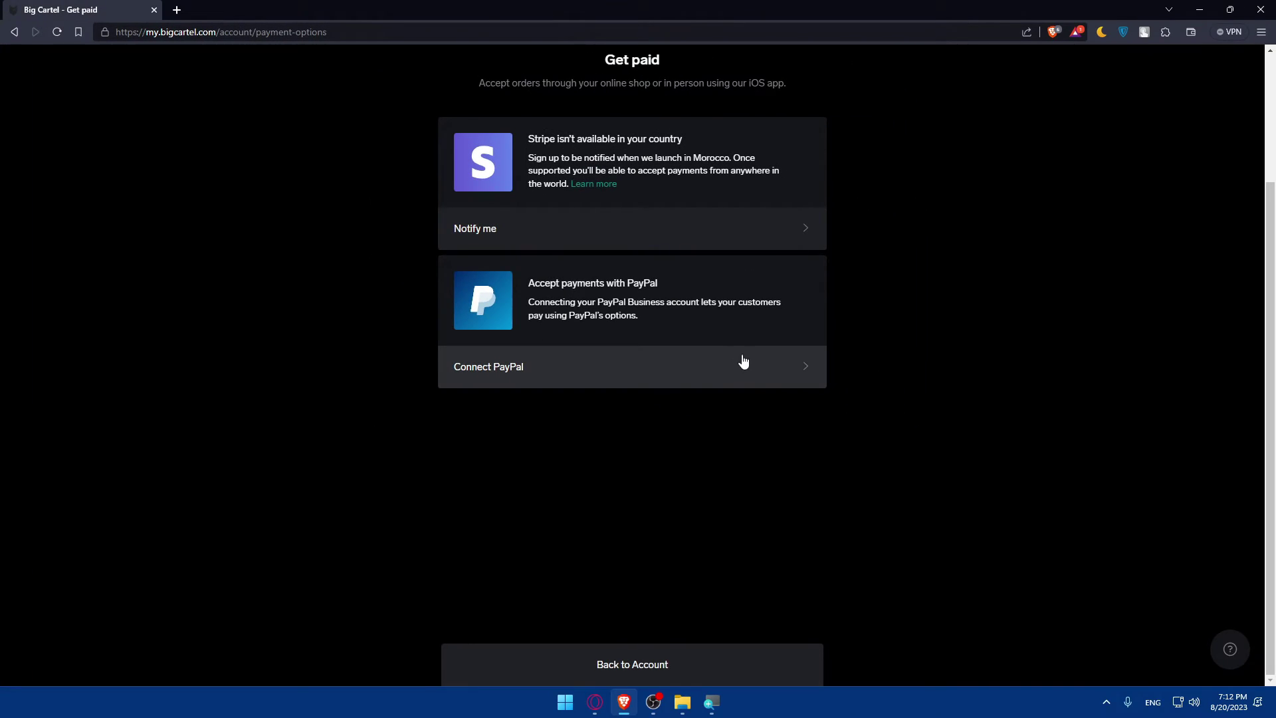
# - Start connecting PayPal and highlight the popup's intro text, including 'It's free to connect'
pyautogui.click(742, 362)
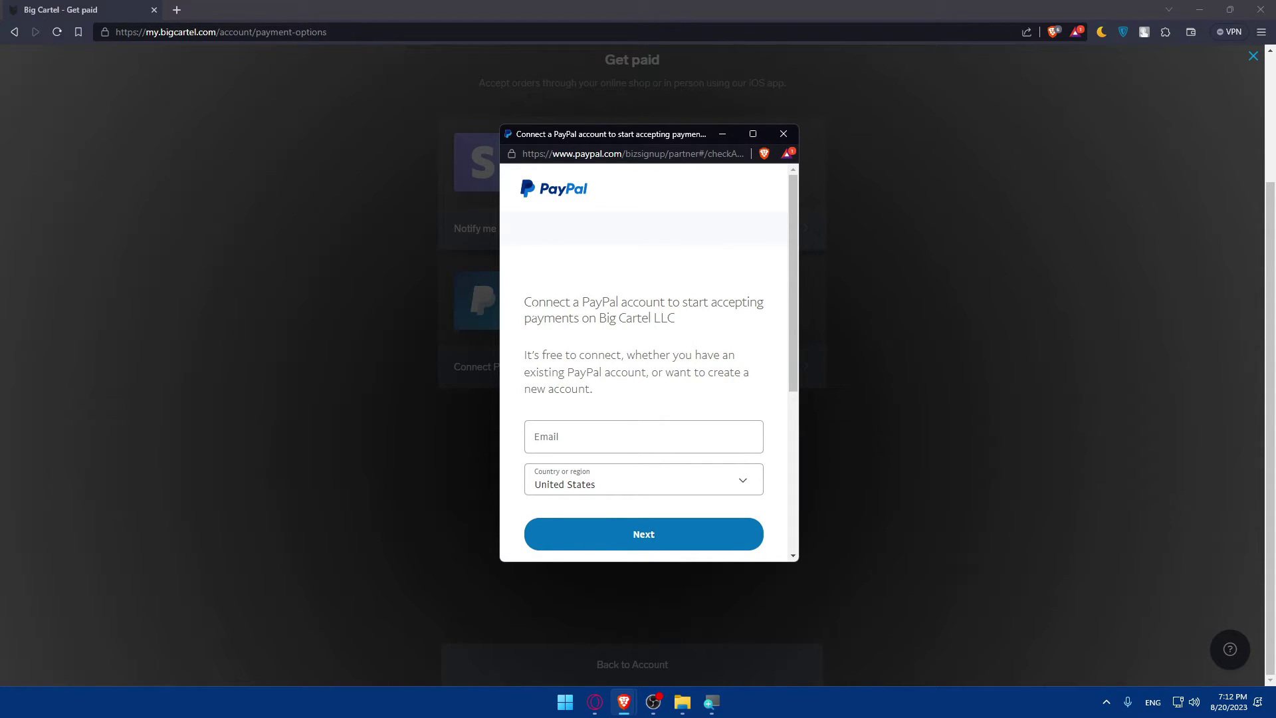
pyautogui.moveTo(525, 303); pyautogui.dragTo(763, 328)
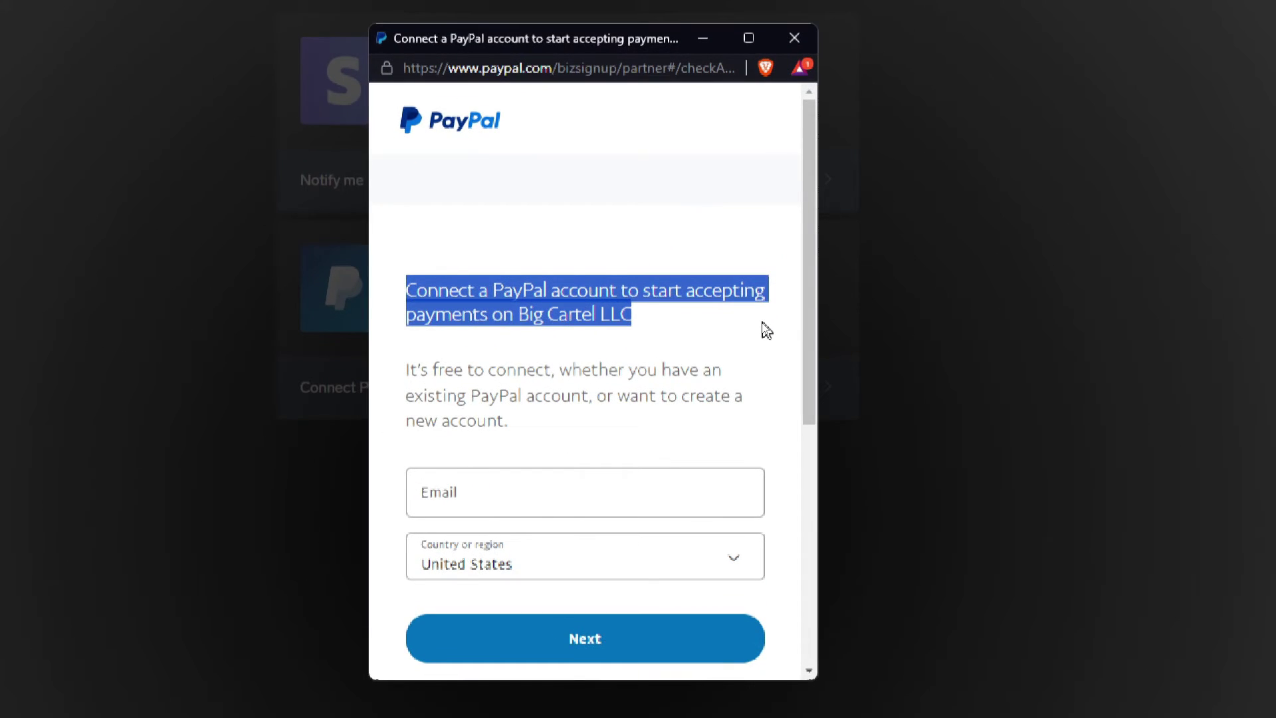
pyautogui.click(649, 337)
pyautogui.moveTo(408, 370); pyautogui.dragTo(547, 369)
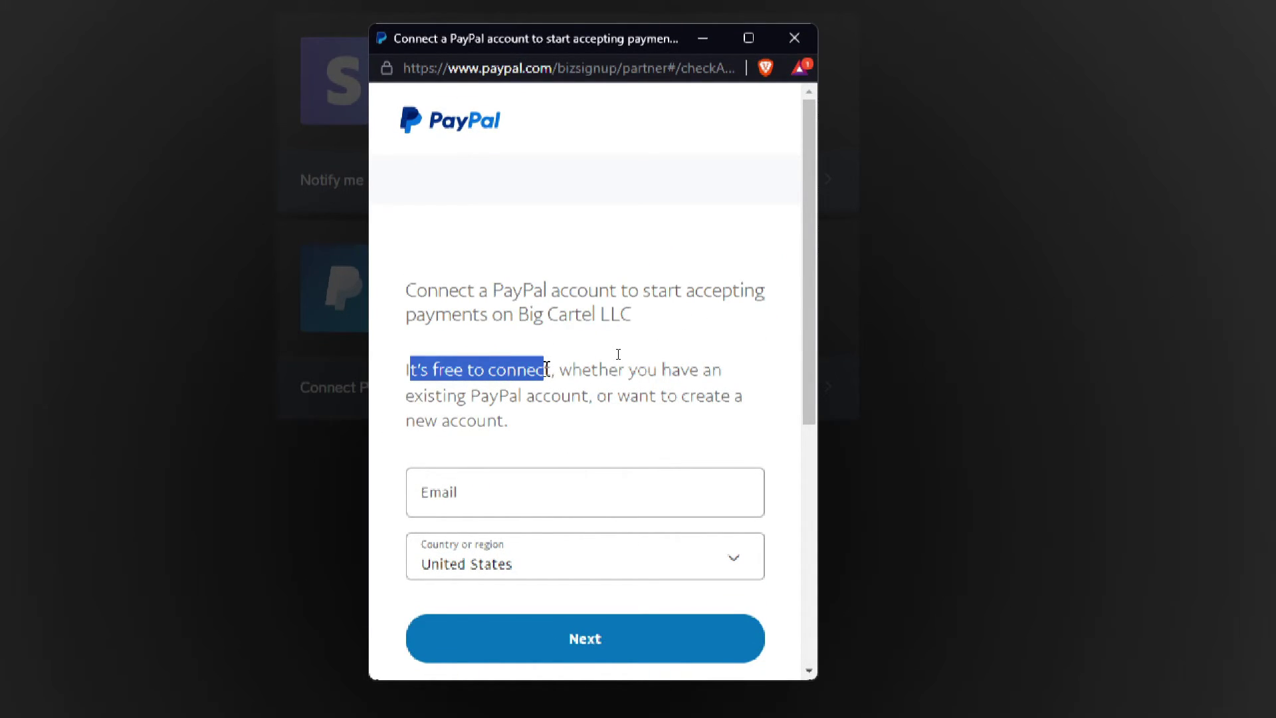
pyautogui.moveTo(339, 412)
pyautogui.mouseDown()
pyautogui.moveTo(565, 401)
pyautogui.moveTo(722, 444)
pyautogui.mouseUp()
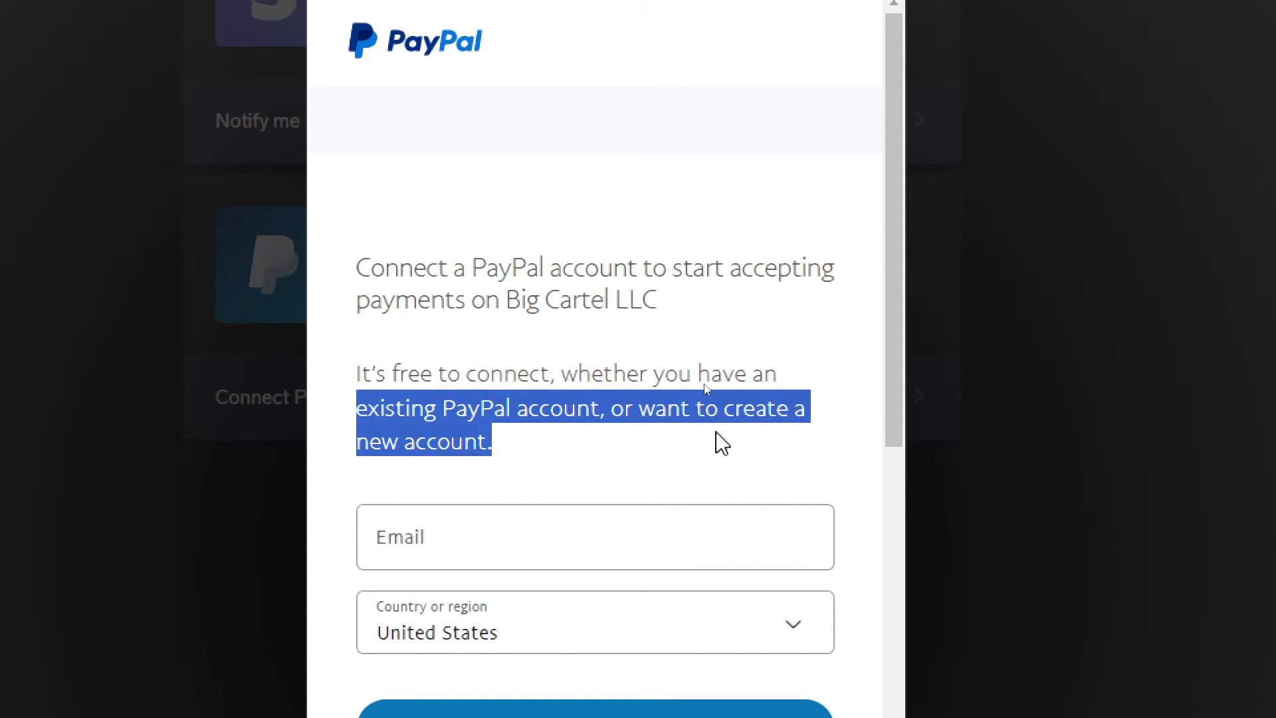
pyautogui.scroll(-4, 722, 444)
pyautogui.scroll(2, 704, 448)
# - Focus the Email field, briefly opening and closing the Country dropdown
pyautogui.click(599, 299)
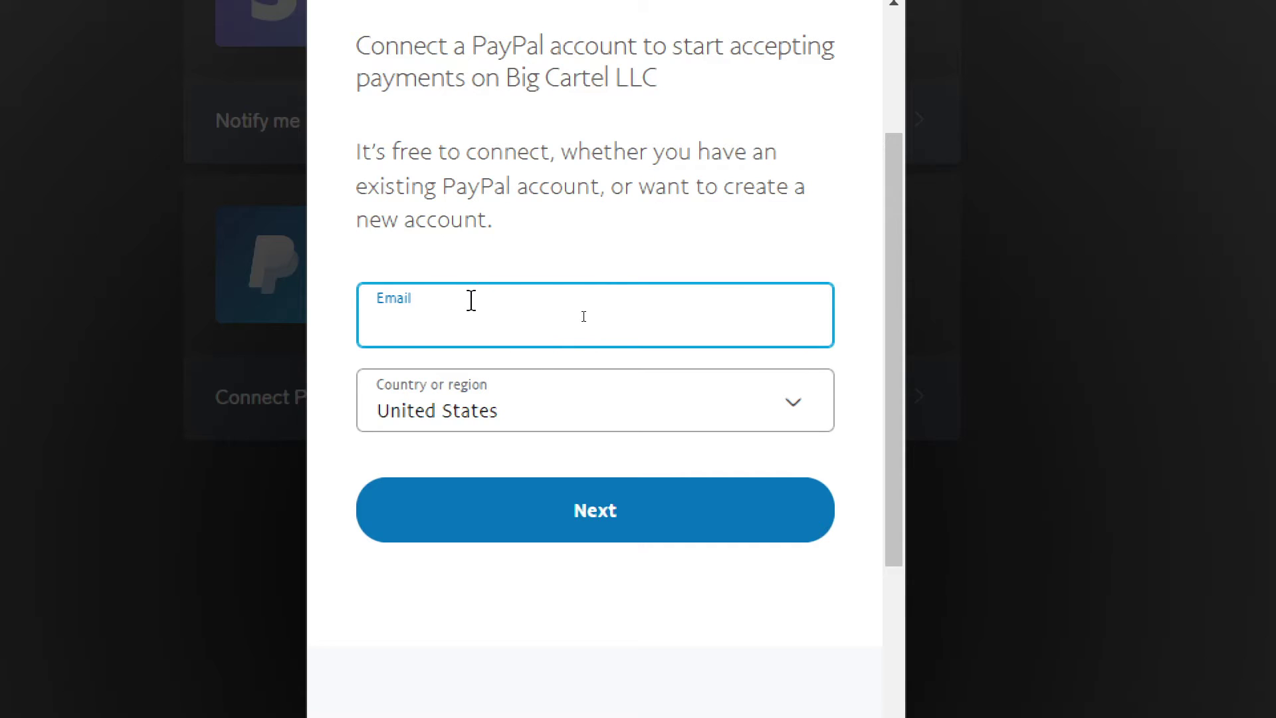
pyautogui.click(612, 413)
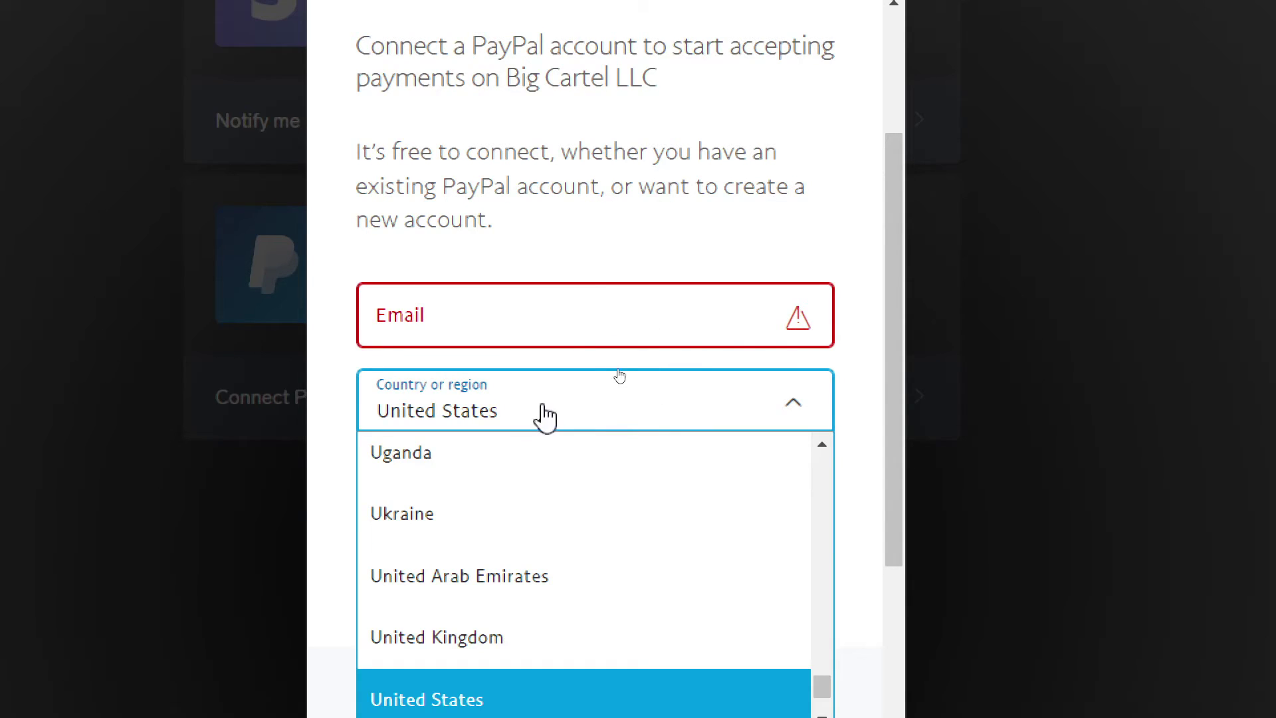
pyautogui.click(439, 298)
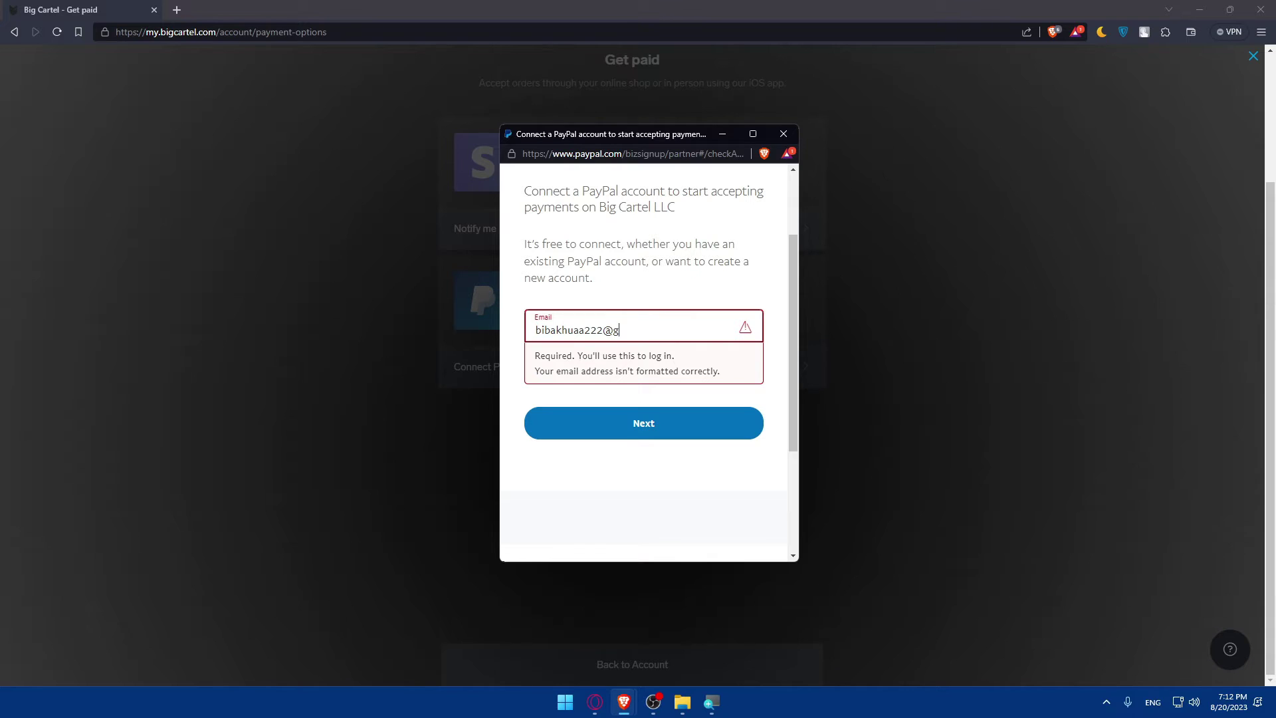
pyautogui.write('om')
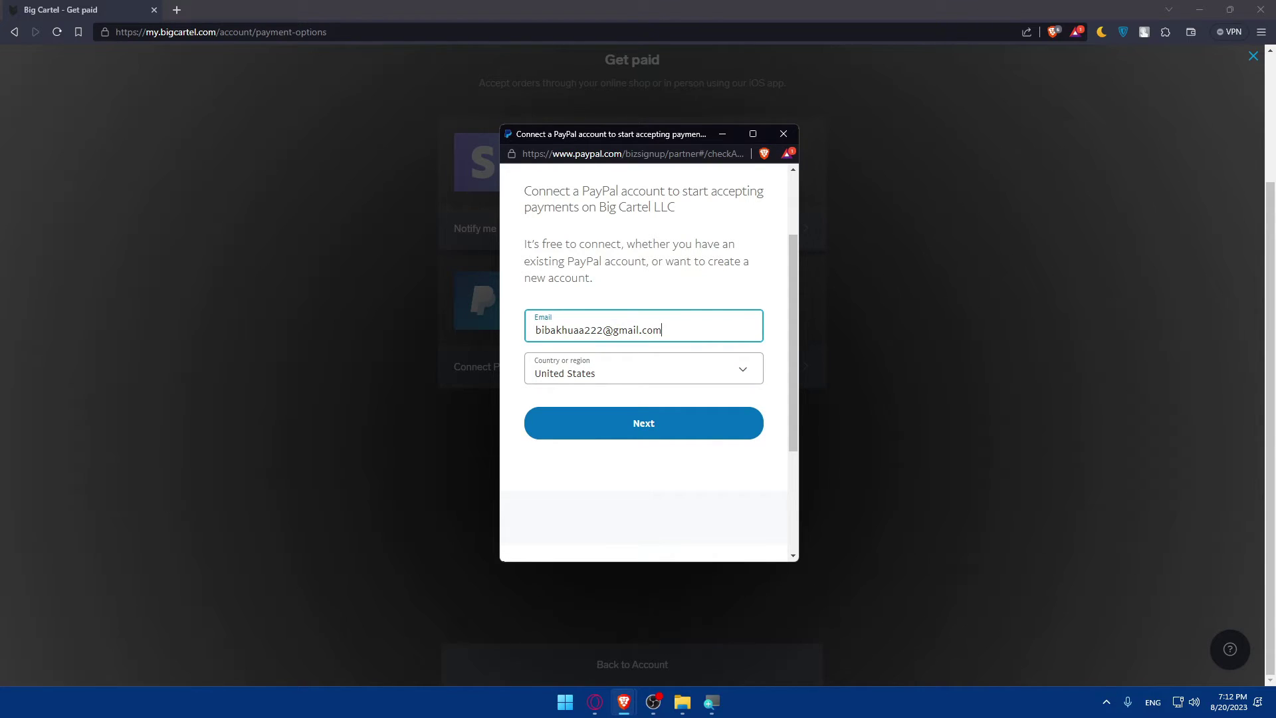
# - Choose Morocco as the country and continue to the PayPal login
pyautogui.click(658, 374)
pyautogui.click(658, 375)
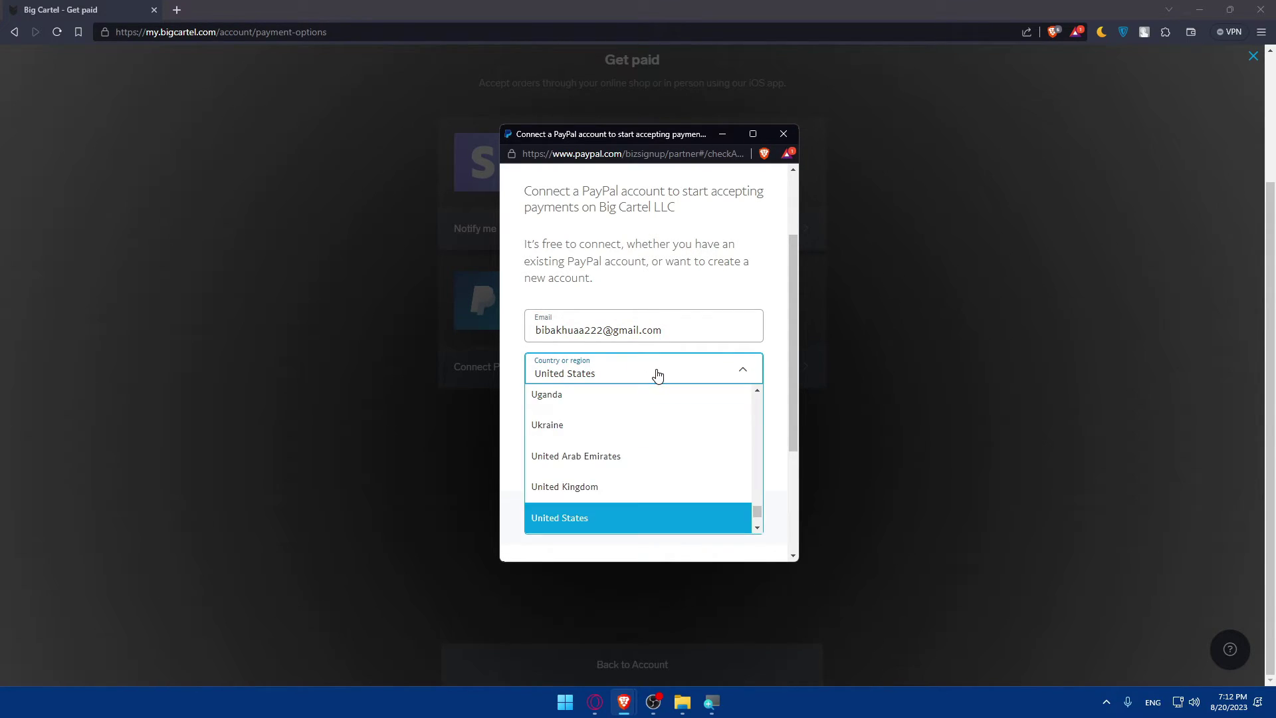
pyautogui.write('mor')
pyautogui.click(605, 517)
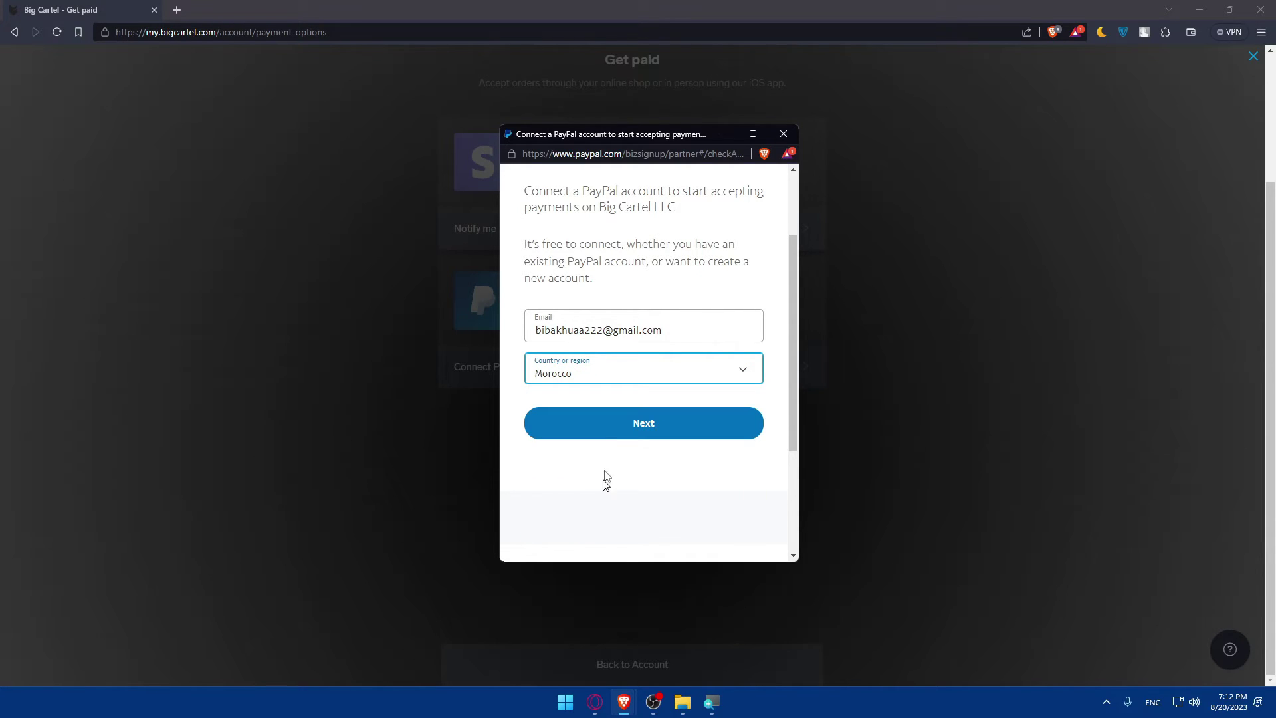
pyautogui.click(609, 426)
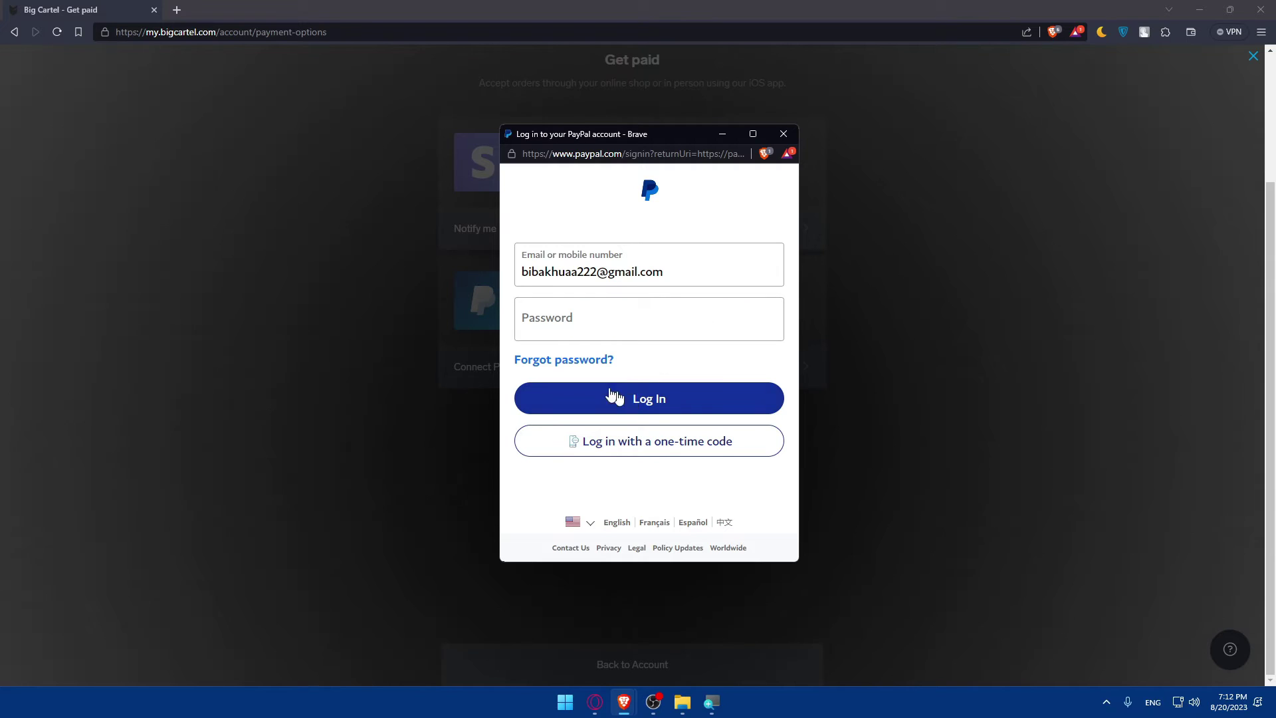
# - Enter and submit the password, then close the PayPal window after the error
pyautogui.click(621, 330)
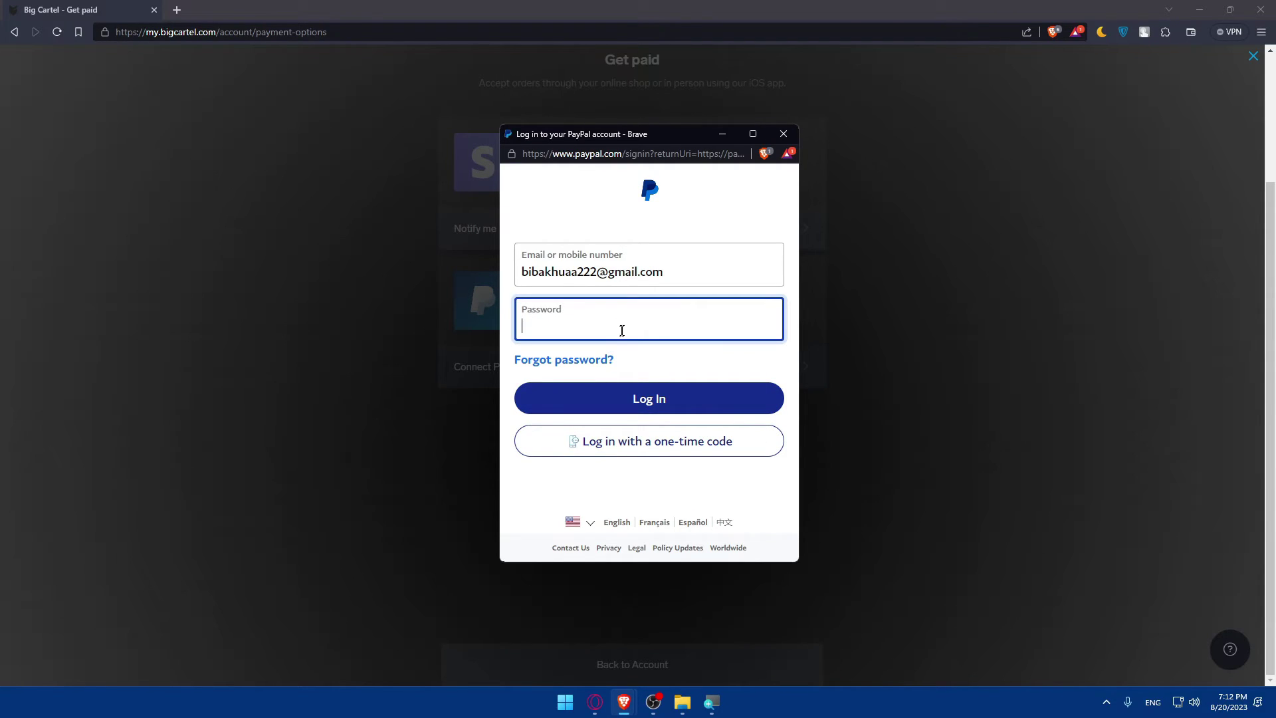
pyautogui.write('••')
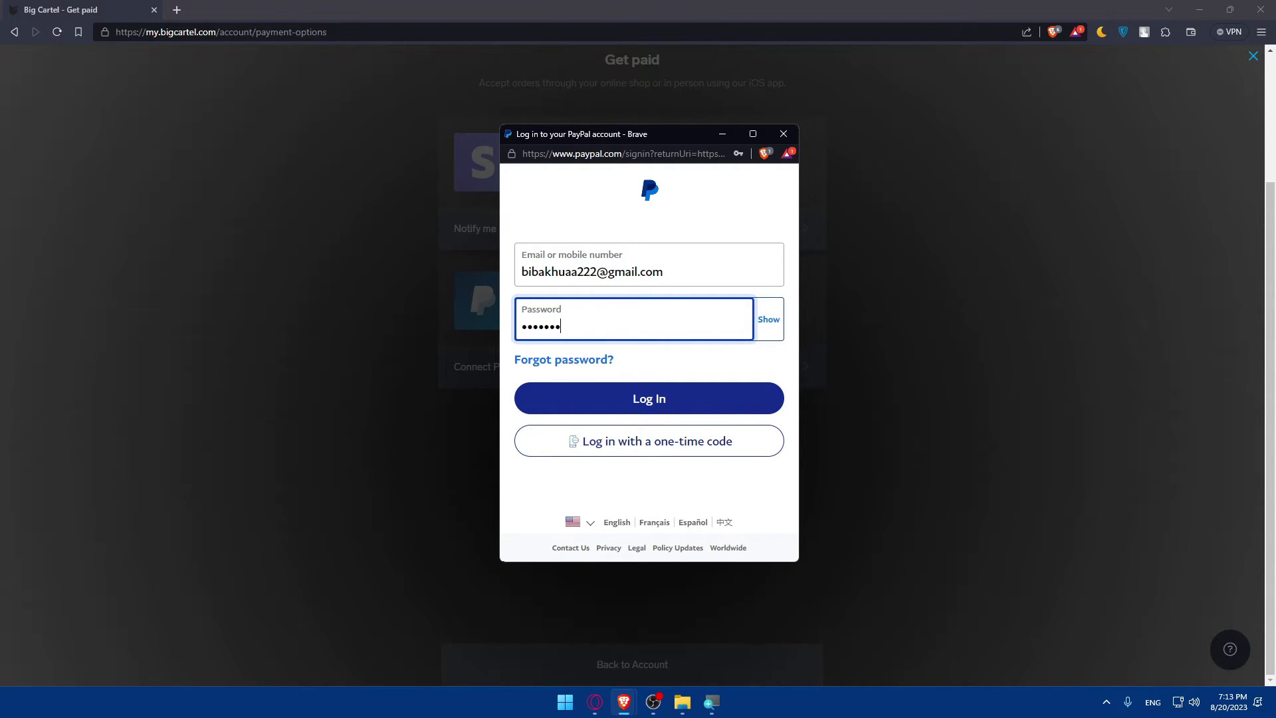
pyautogui.press('Return')
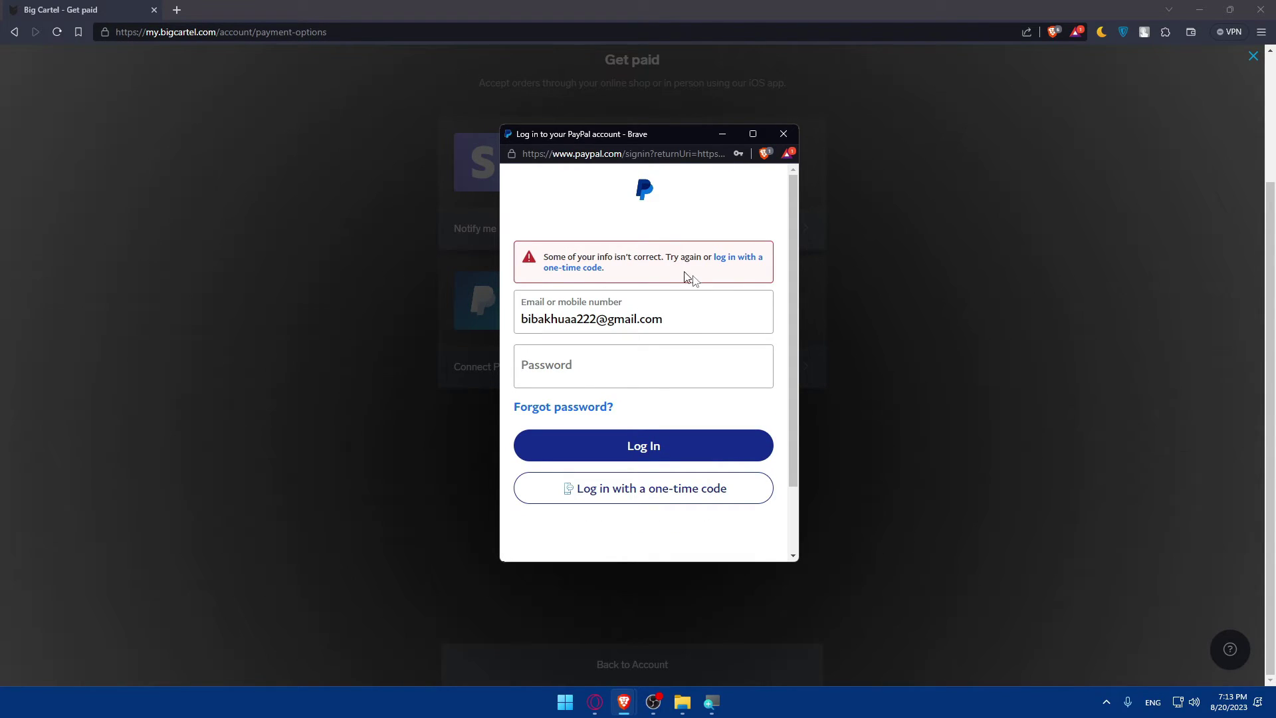
pyautogui.click(609, 371)
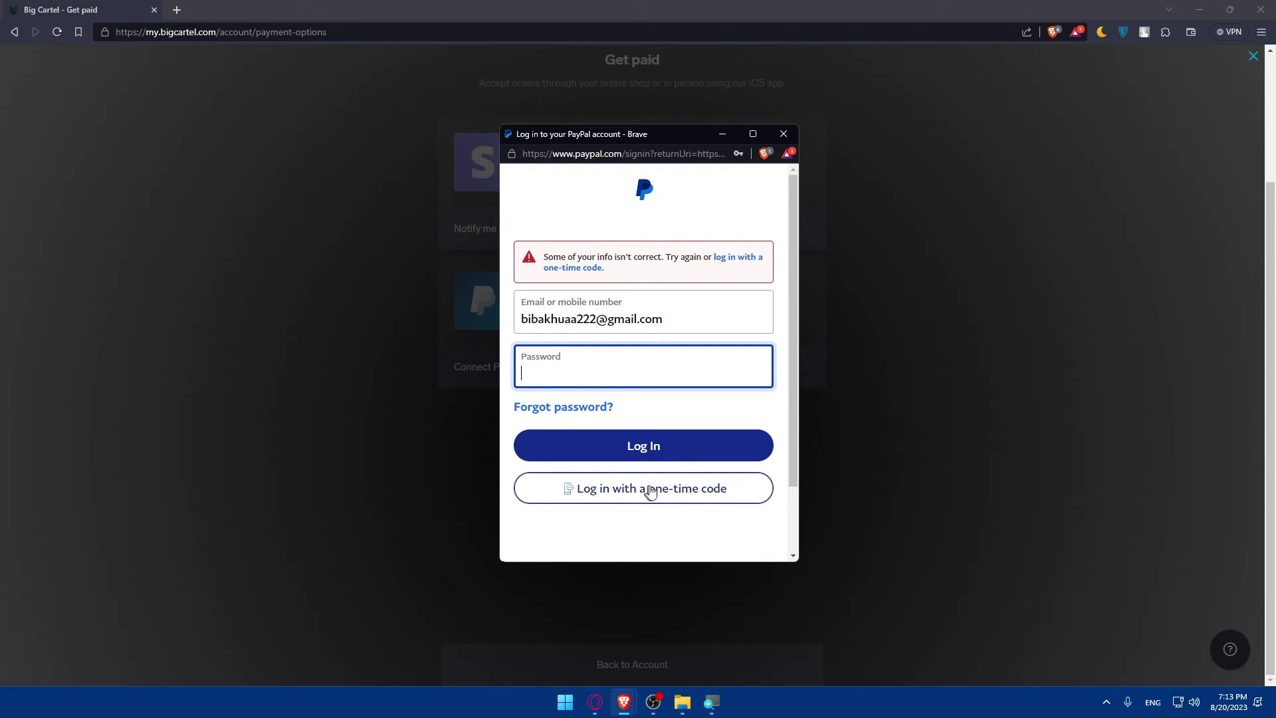
pyautogui.click(784, 133)
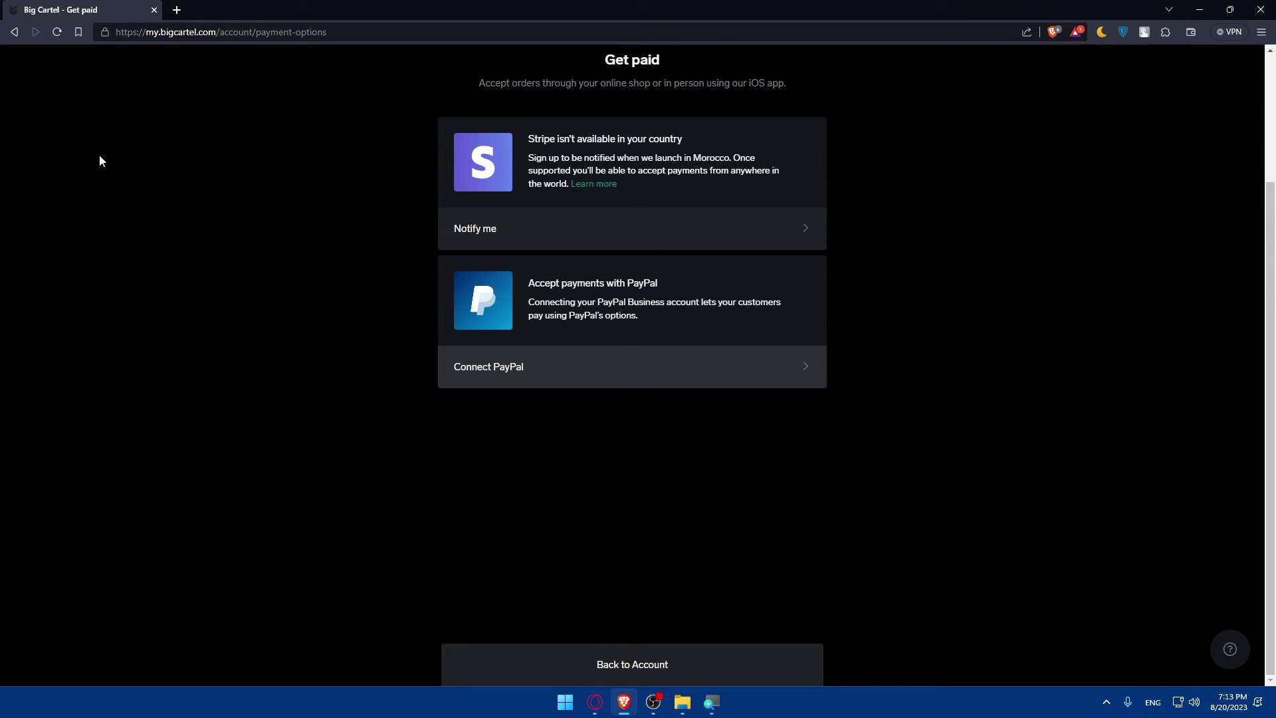
pyautogui.scroll(2, 199, 205)
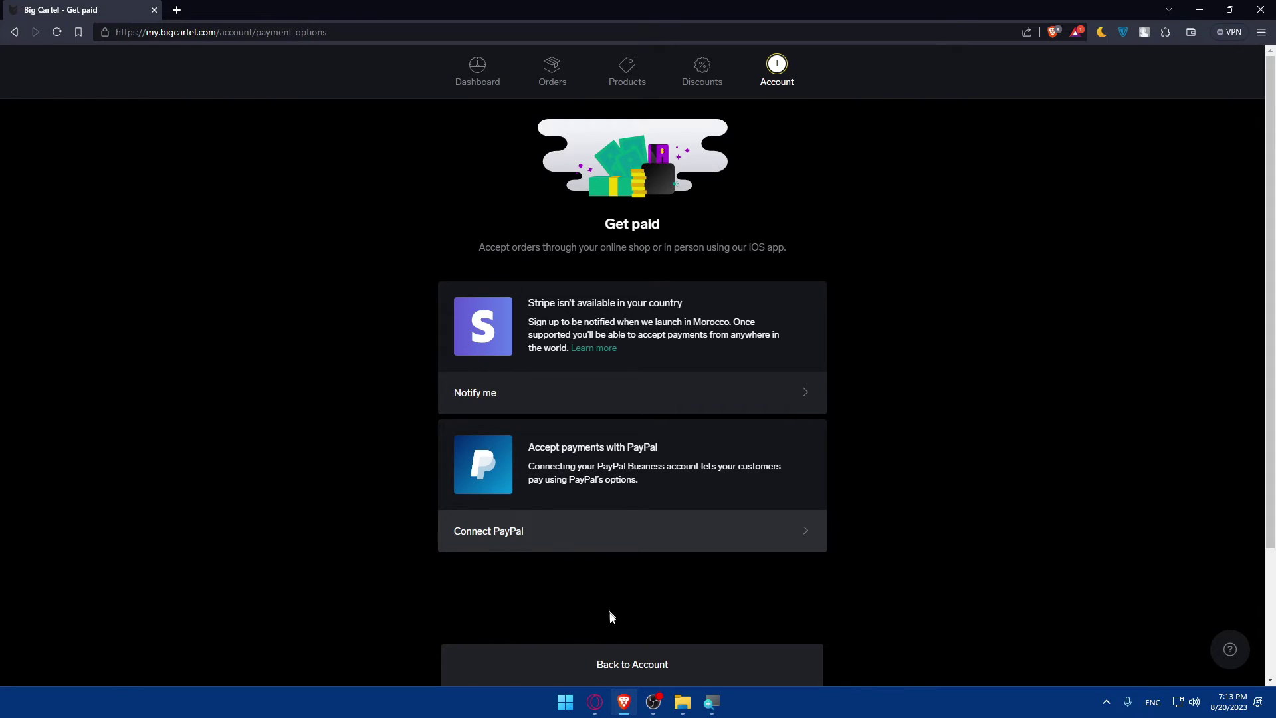
# - Add test0 to the cart in the storefront preview and view the $120.00 cart
pyautogui.click(607, 665)
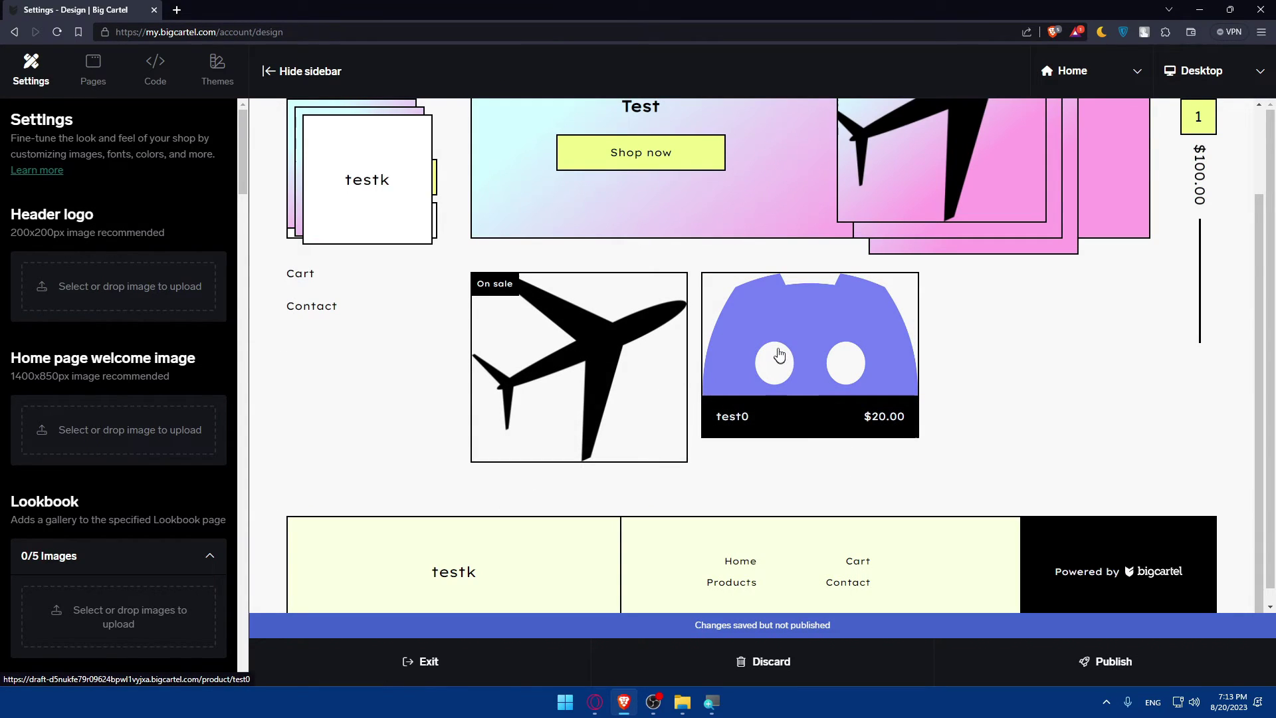
pyautogui.click(778, 355)
pyautogui.scroll(-2, 723, 338)
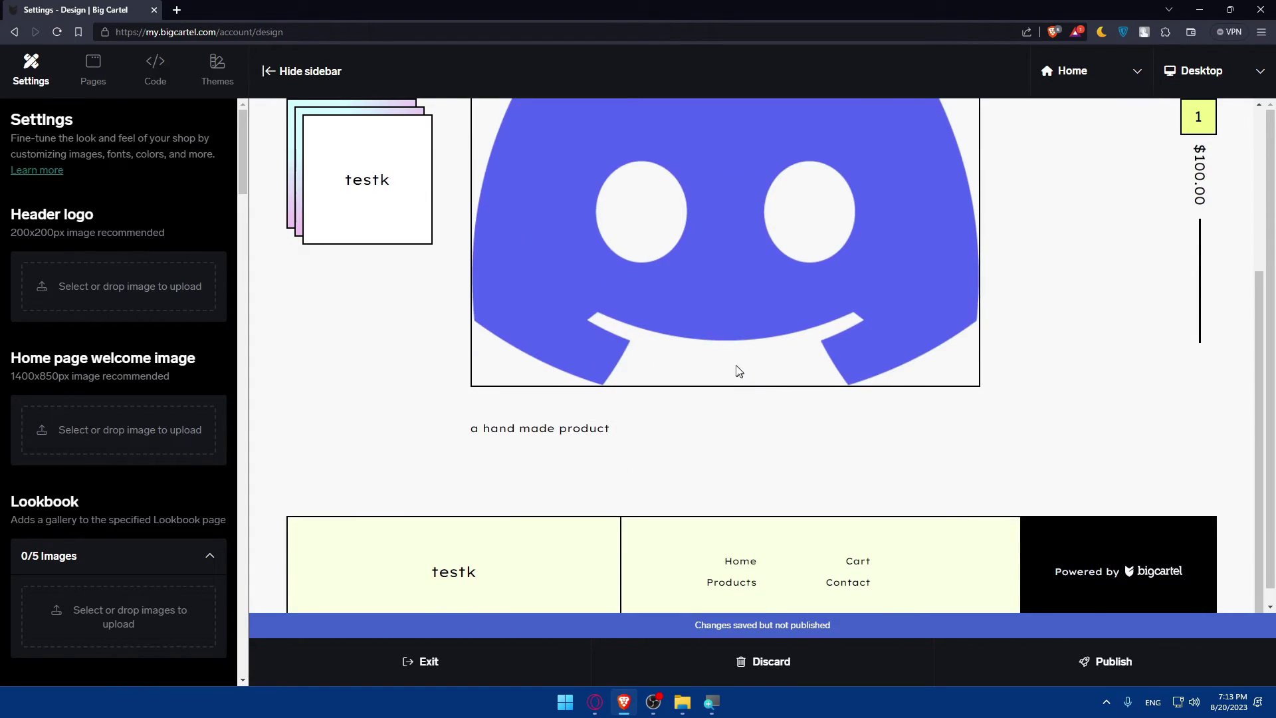
pyautogui.scroll(2, 738, 371)
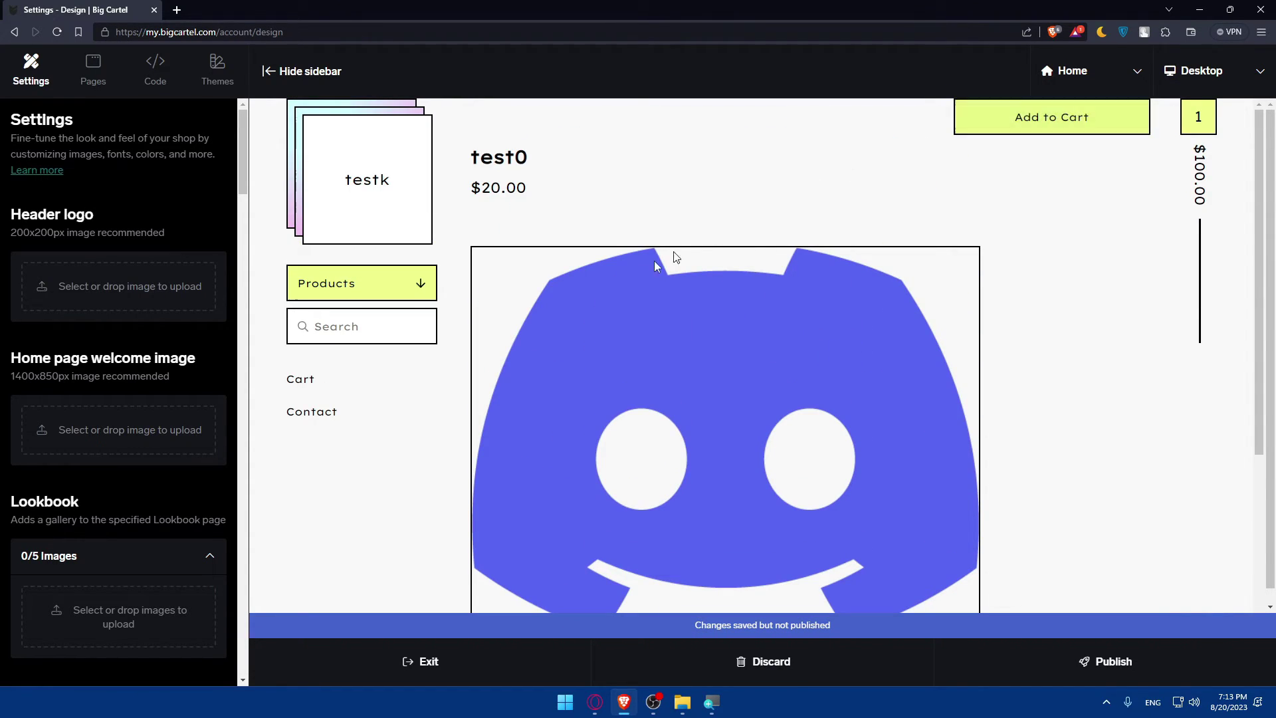
pyautogui.click(1042, 118)
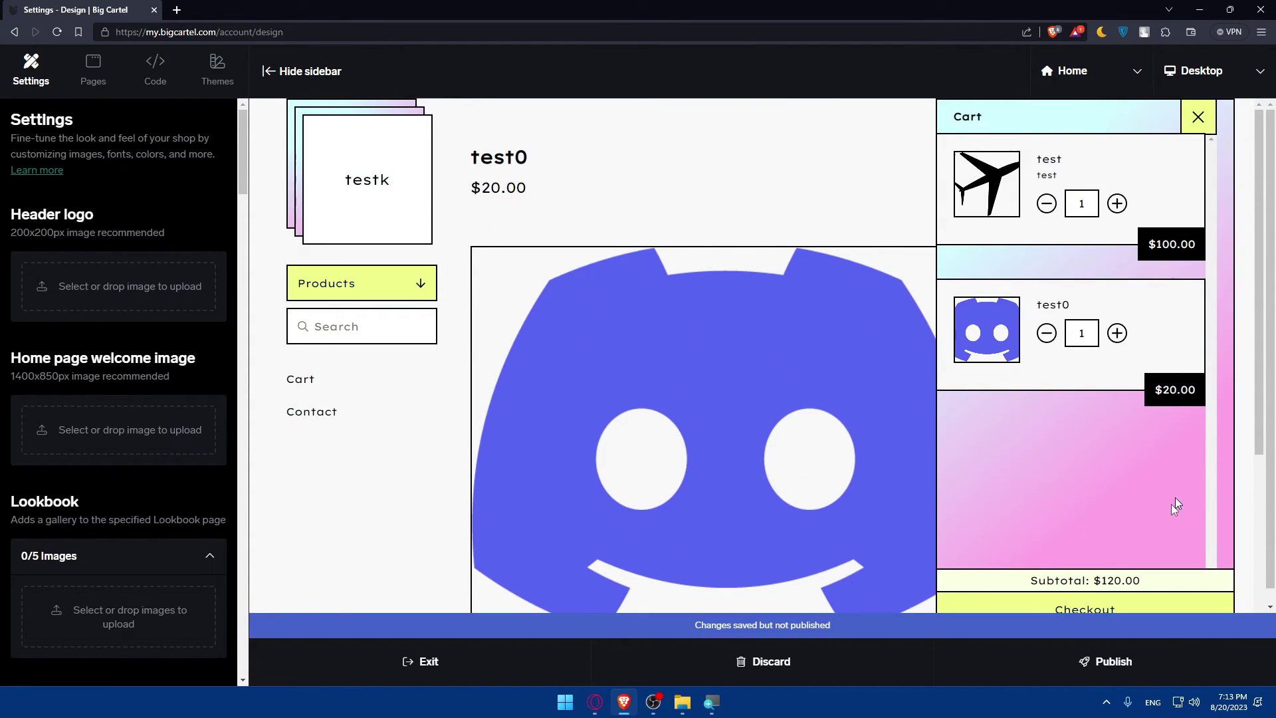
pyautogui.click(1087, 609)
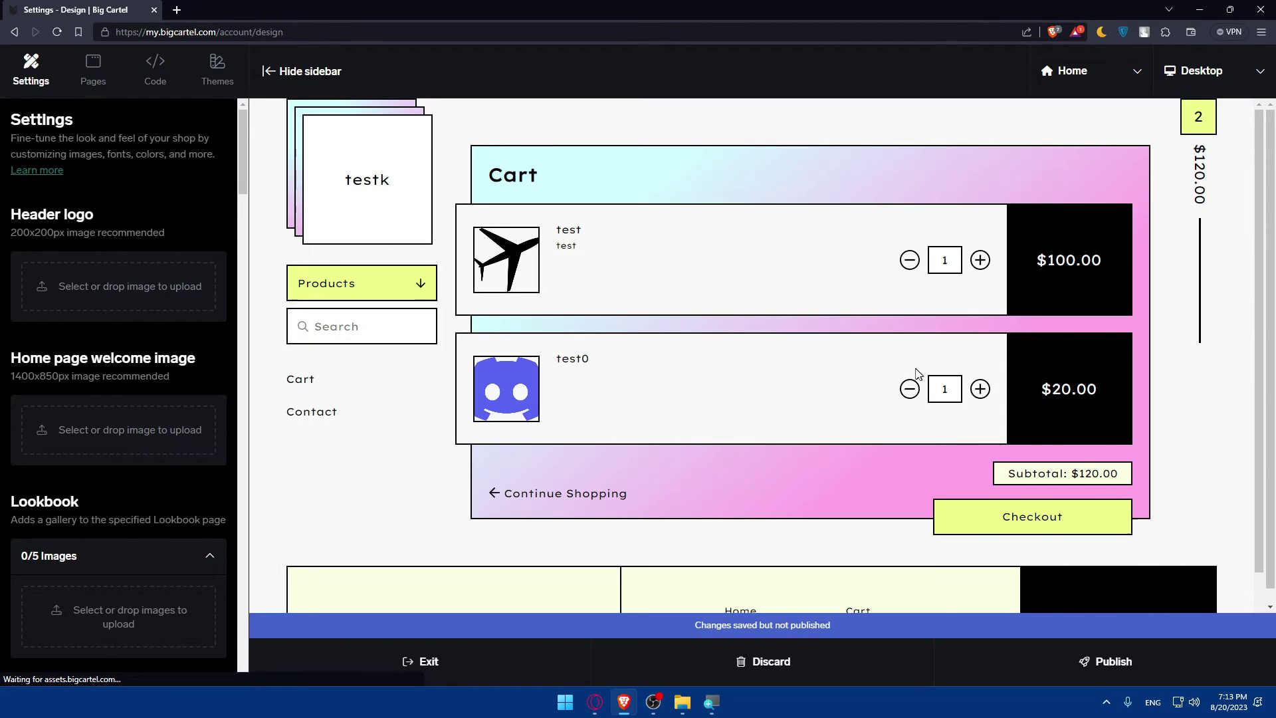
pyautogui.scroll(-1, 916, 374)
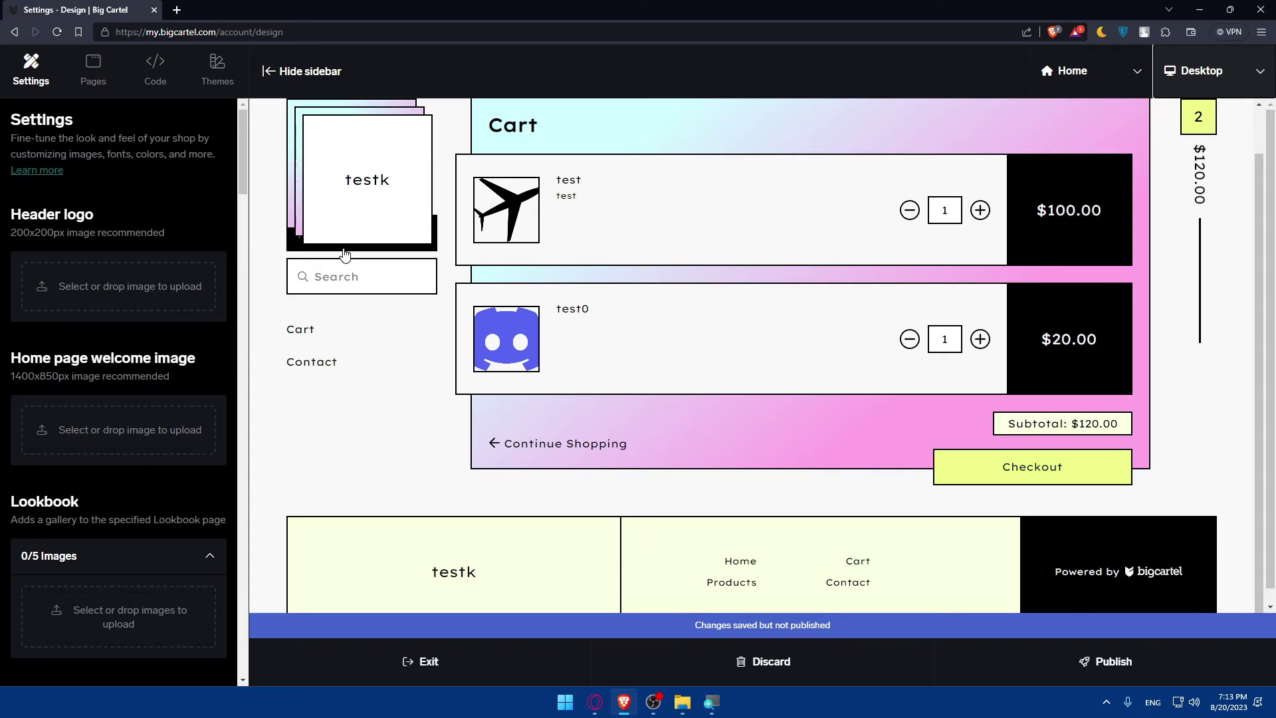
# - Switch the design preview device from Desktop to Tablet, then to Phone
pyautogui.click(1249, 77)
pyautogui.click(1199, 146)
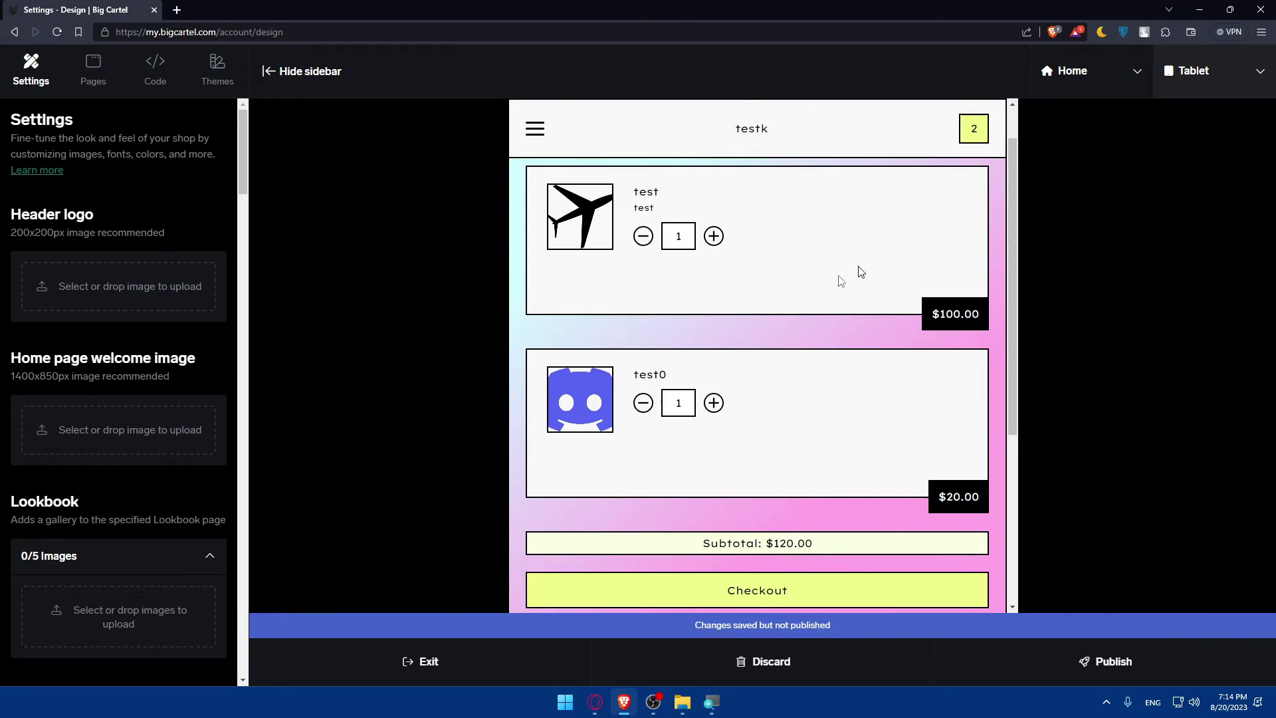
pyautogui.scroll(-5, 847, 280)
pyautogui.click(1203, 88)
pyautogui.click(1192, 177)
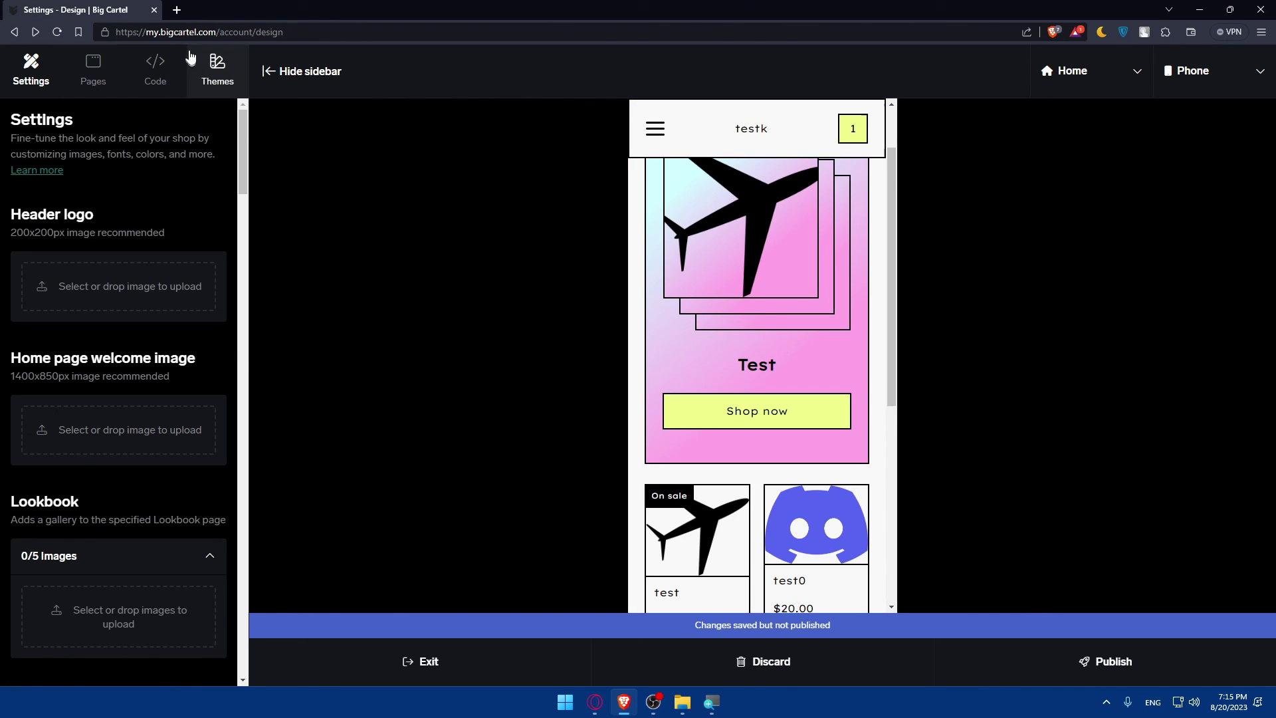
# - Reload bigcartel.com and log back into the store dashboard
pyautogui.click(202, 31)
pyautogui.write('big')
pyautogui.press('Return')
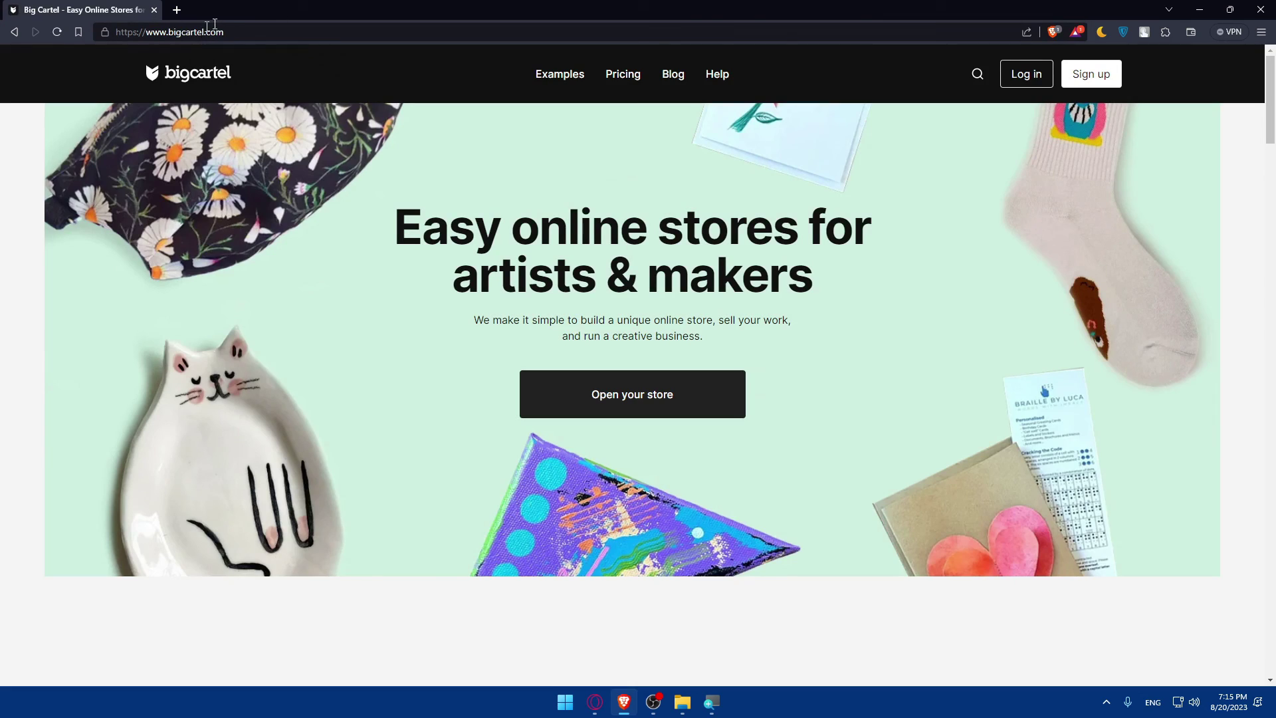
pyautogui.click(1019, 78)
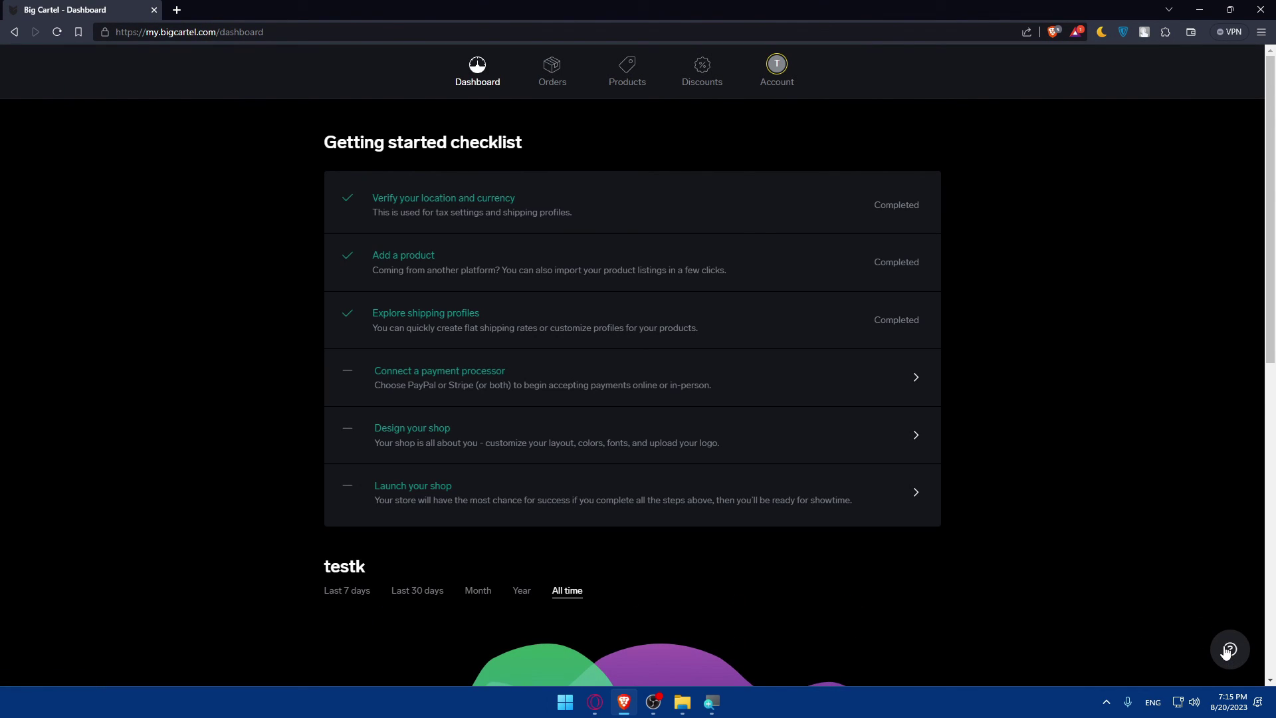
# - Show the help menu, start an 'Ask us a question' chat, then close it
pyautogui.click(1227, 652)
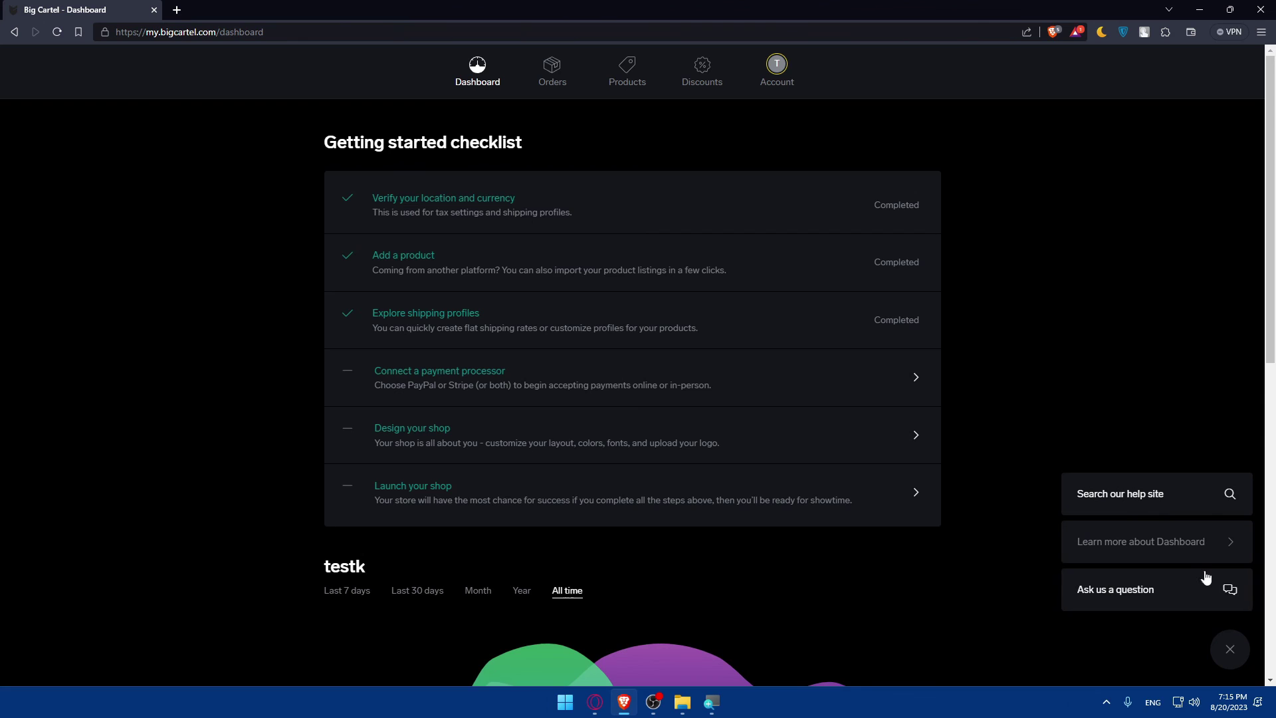
pyautogui.click(1162, 597)
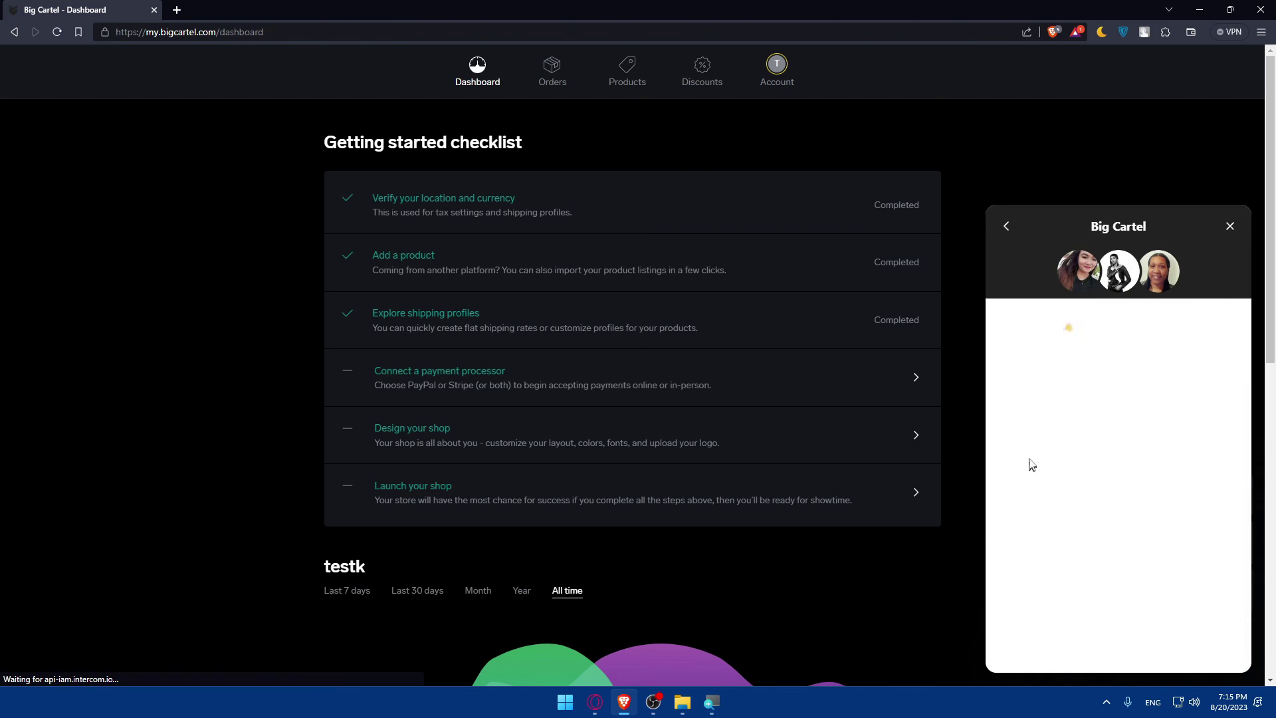
pyautogui.click(1228, 228)
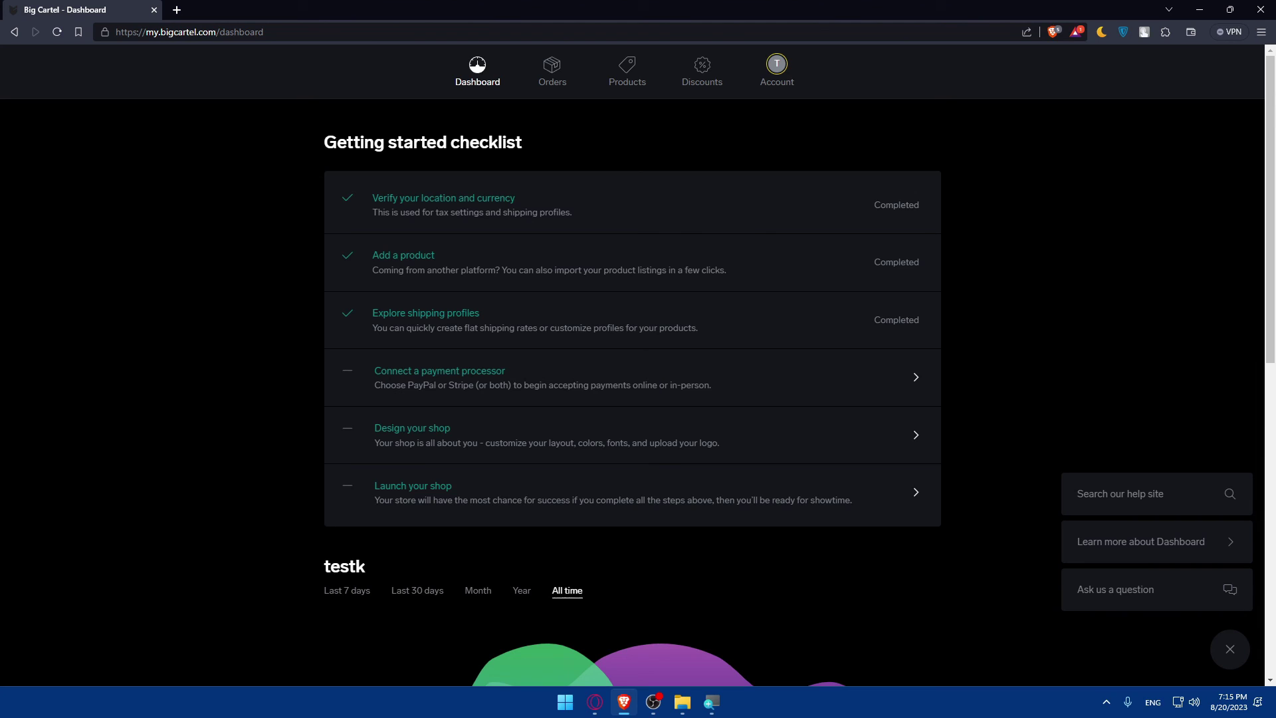